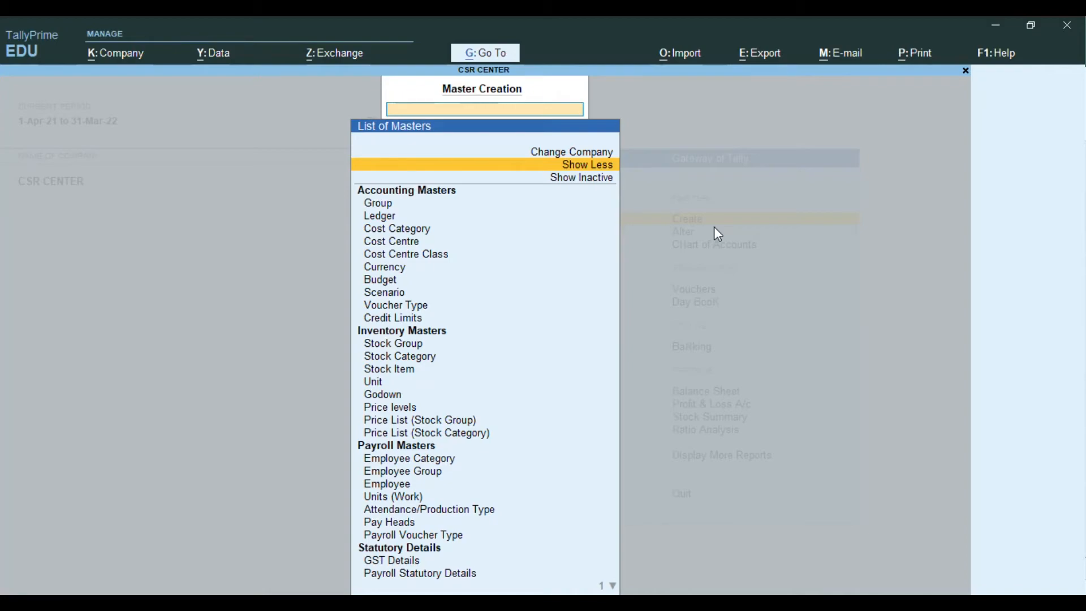
Step: Create a cost category named Department that allocates revenue items but not non-revenue items
{"action": "key", "text": "Down"}
{"action": "key", "text": "Down"}
{"action": "key", "text": "Down"}
{"action": "key", "text": "Down"}
{"action": "key", "text": "Down"}
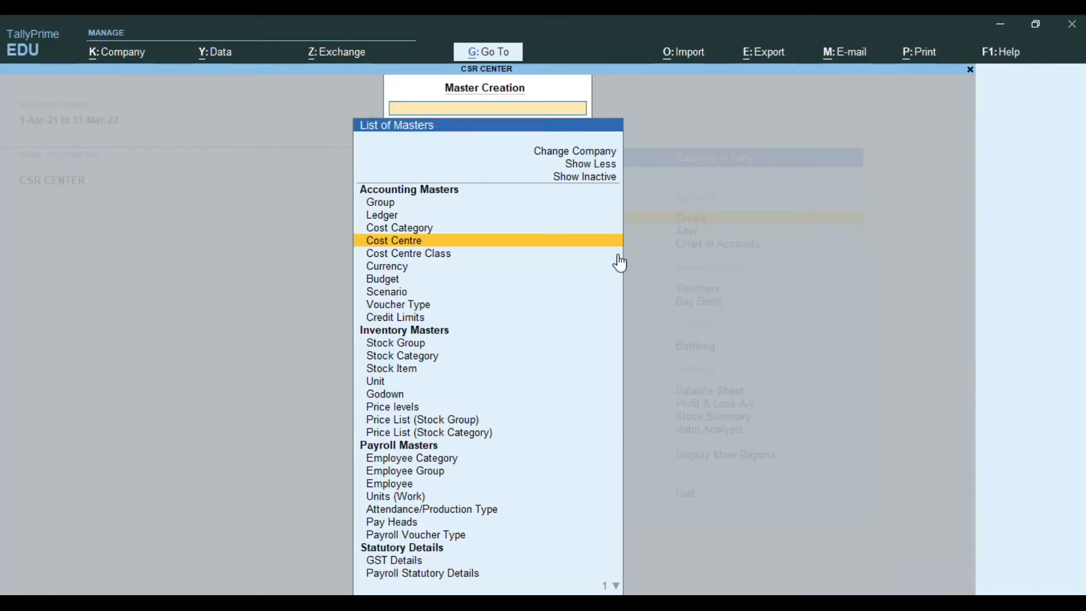
{"action": "key", "text": "Up"}
{"action": "key", "text": "Return"}
{"action": "left_click", "coordinate": [454, 399]}
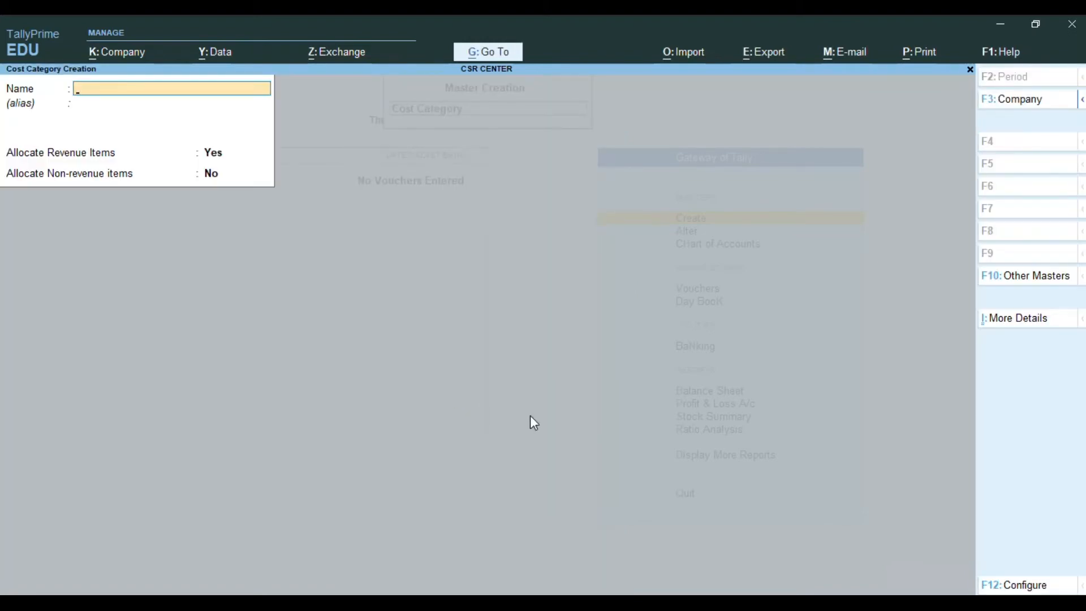
{"action": "type", "text": "Department"}
{"action": "key", "text": "Return"}
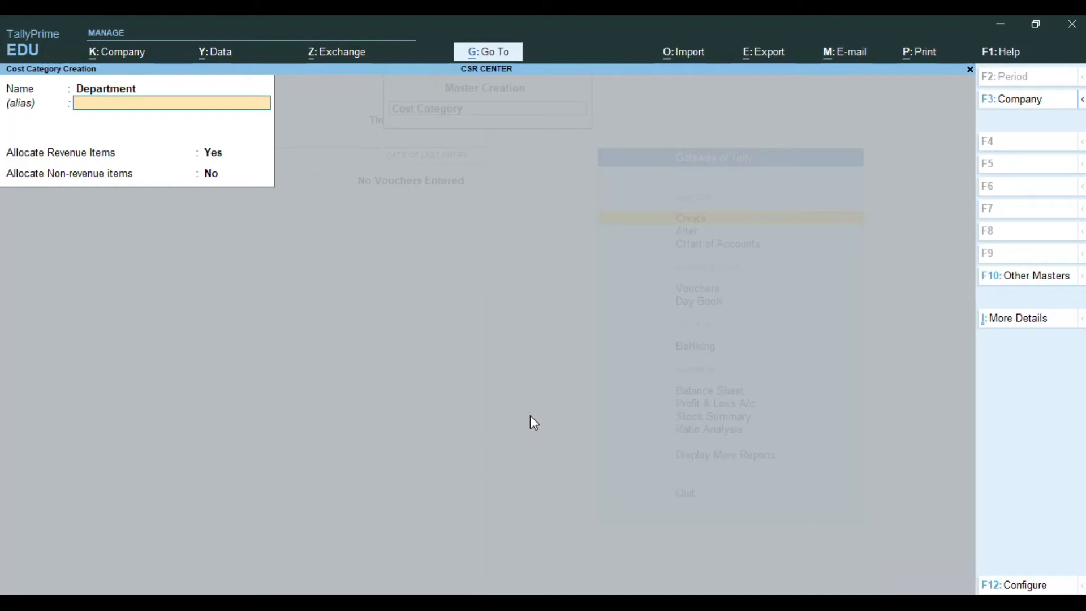
{"action": "key", "text": "Return"}
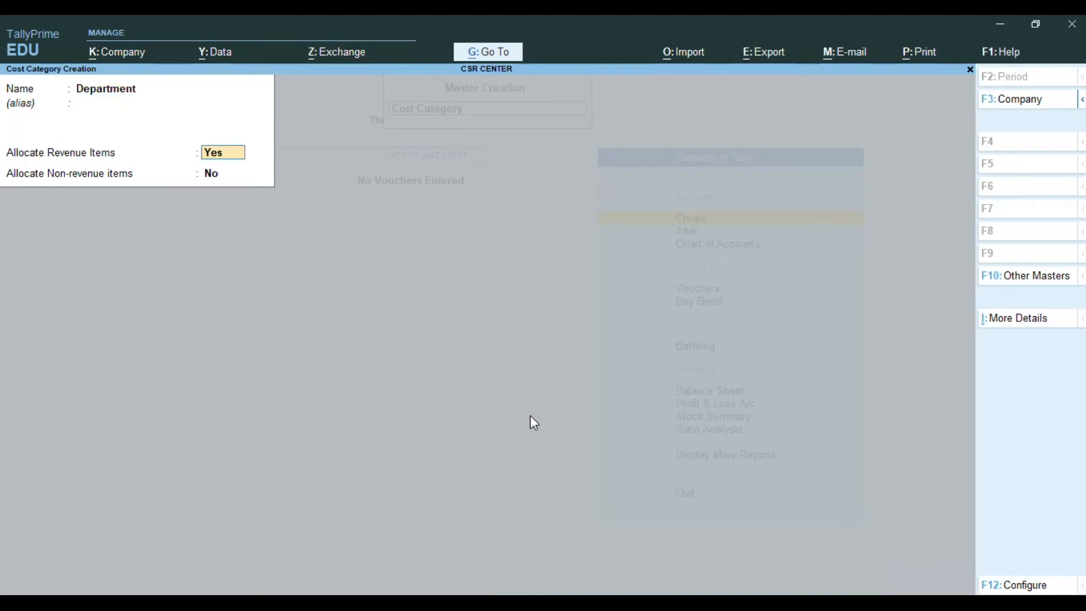
{"action": "key", "text": "Return"}
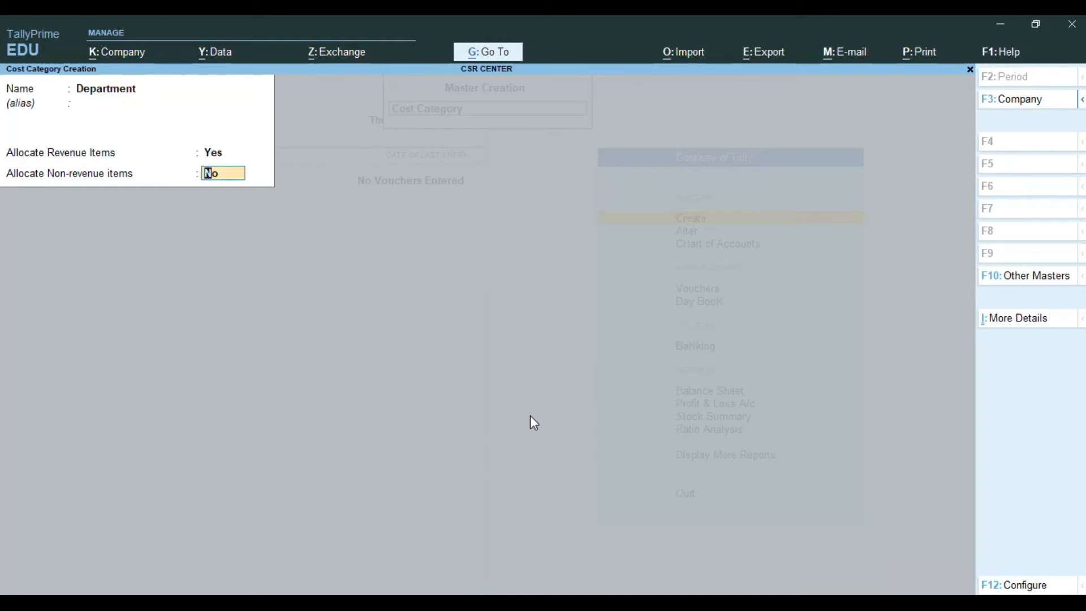
{"action": "key", "text": "Return"}
{"action": "key", "text": "Return"}
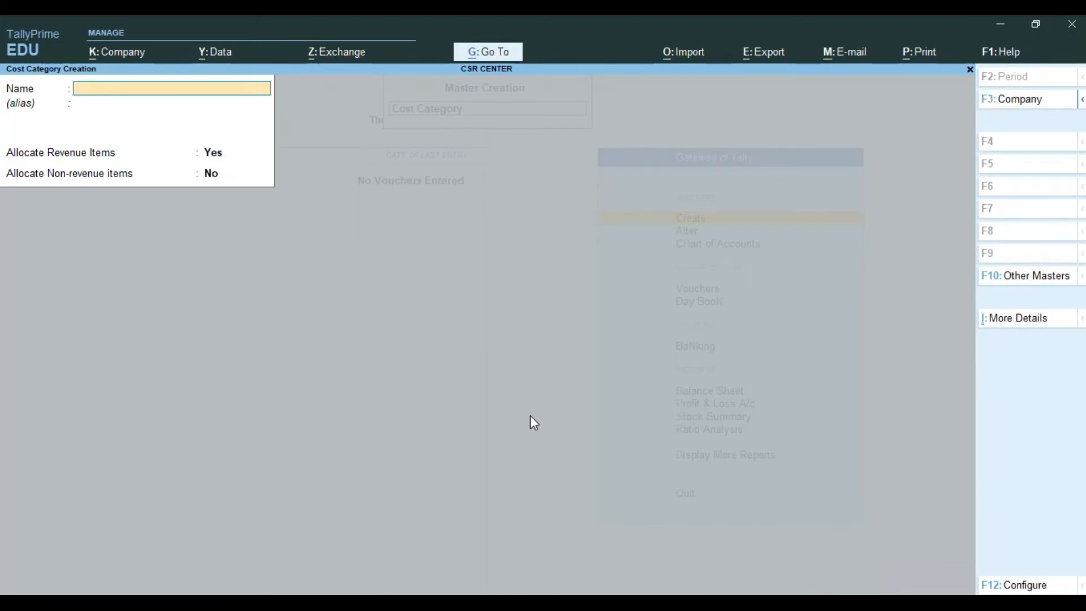
Step: Create a second cost category named Branch with the default allocation settings, and leave cost category creation
{"action": "type", "text": "Branch"}
{"action": "key", "text": "Return"}
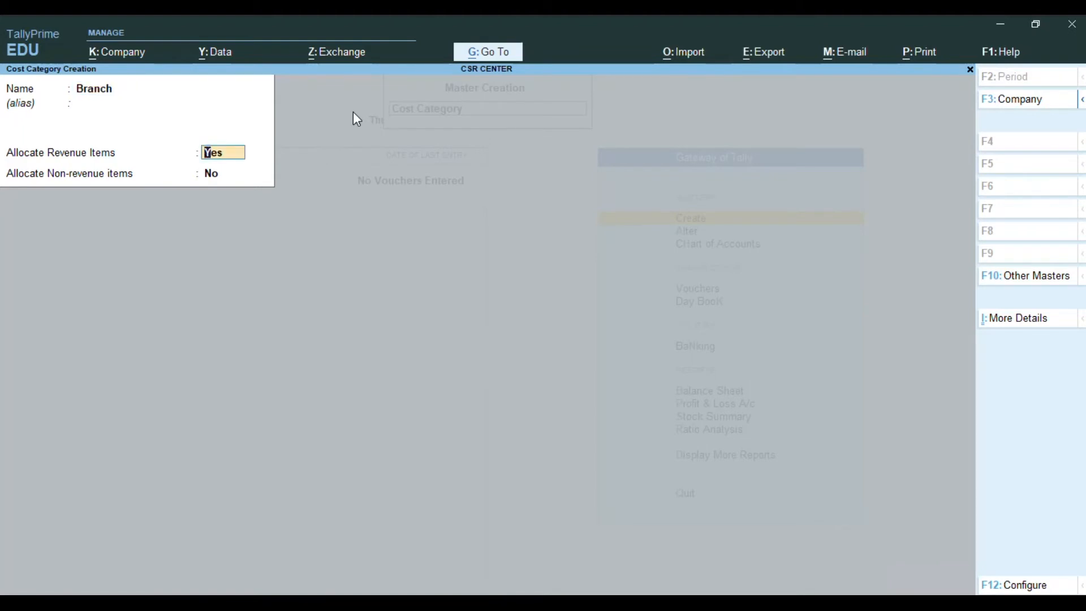
{"action": "key", "text": "Return"}
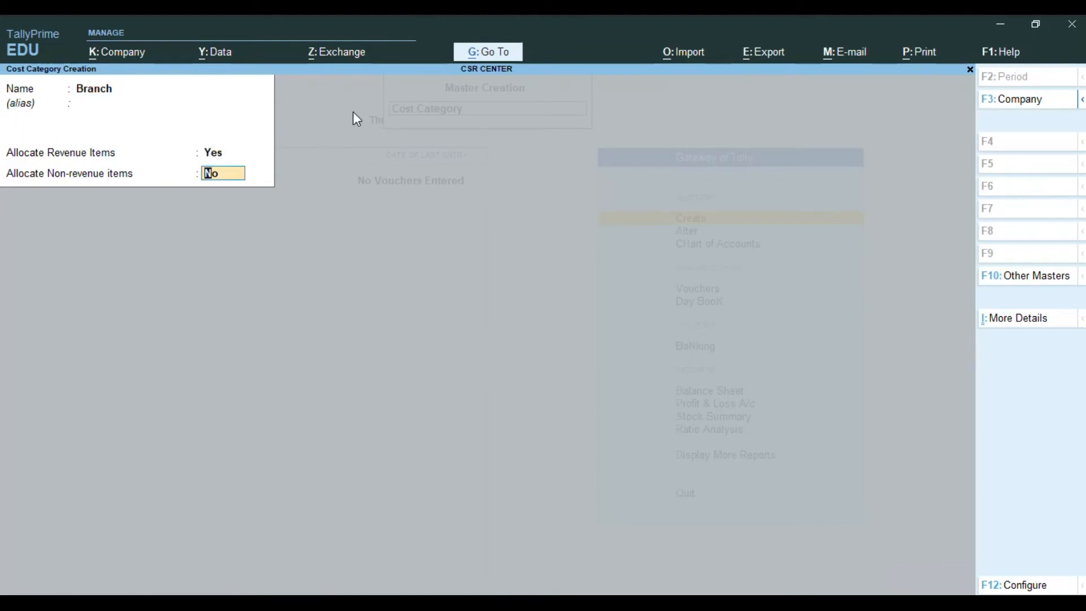
{"action": "key", "text": "Return"}
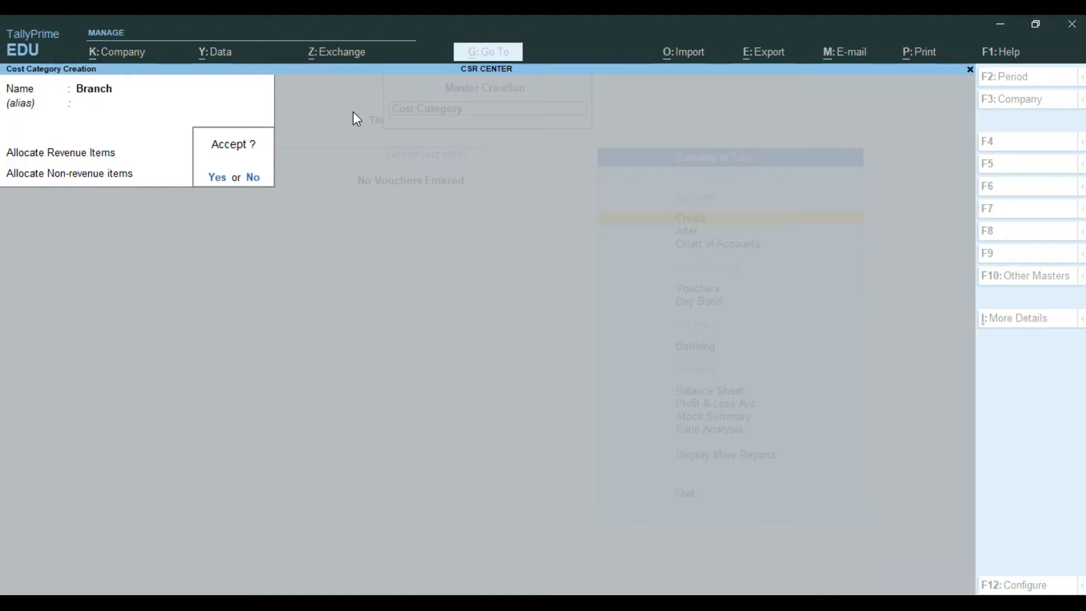
{"action": "key", "text": "Return"}
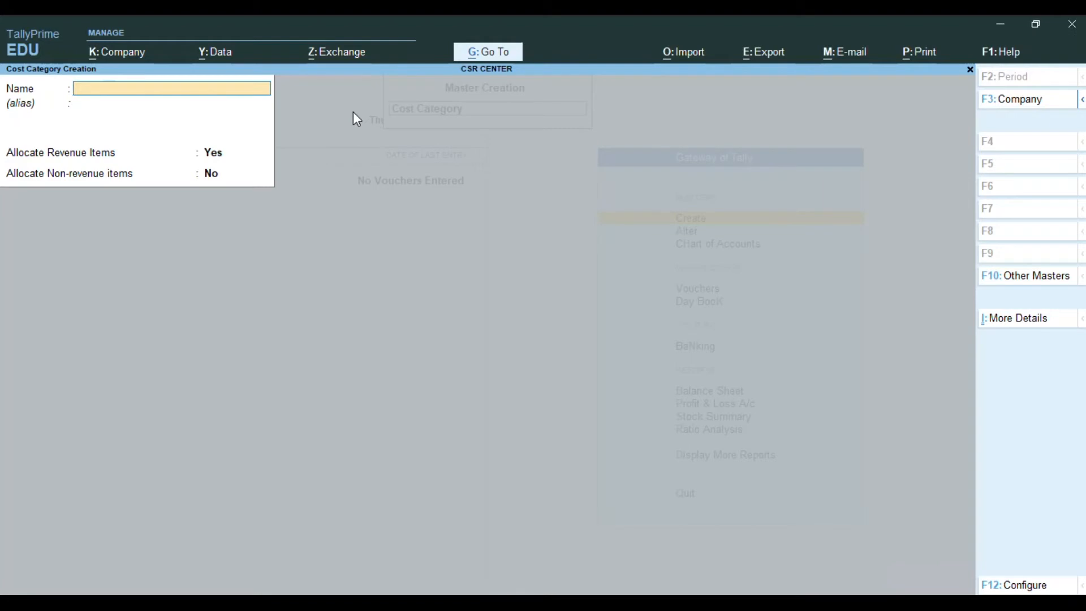
{"action": "key", "text": "Escape"}
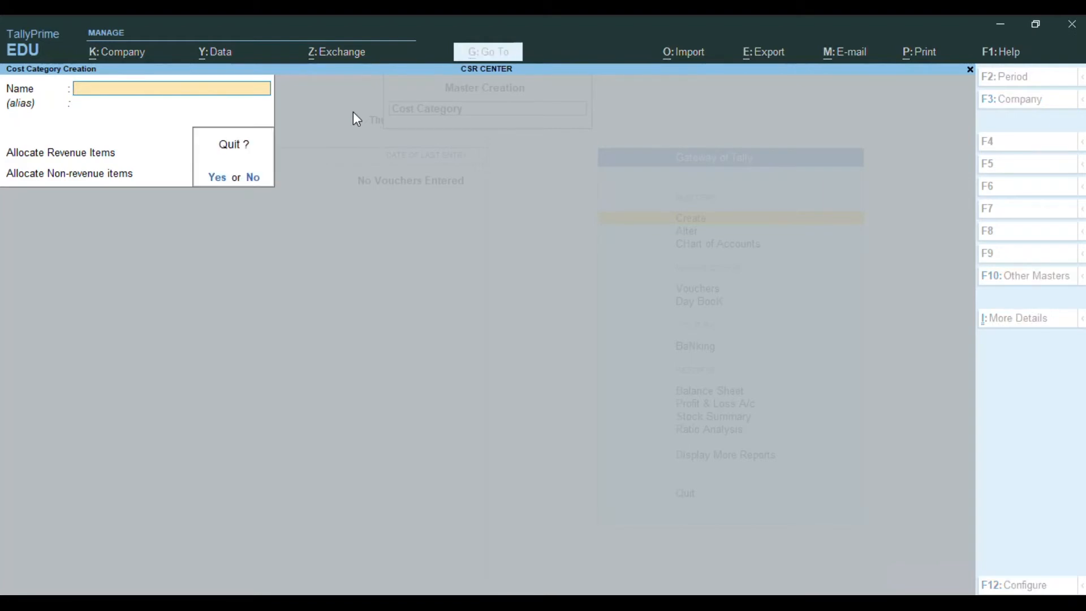
{"action": "key", "text": "Return"}
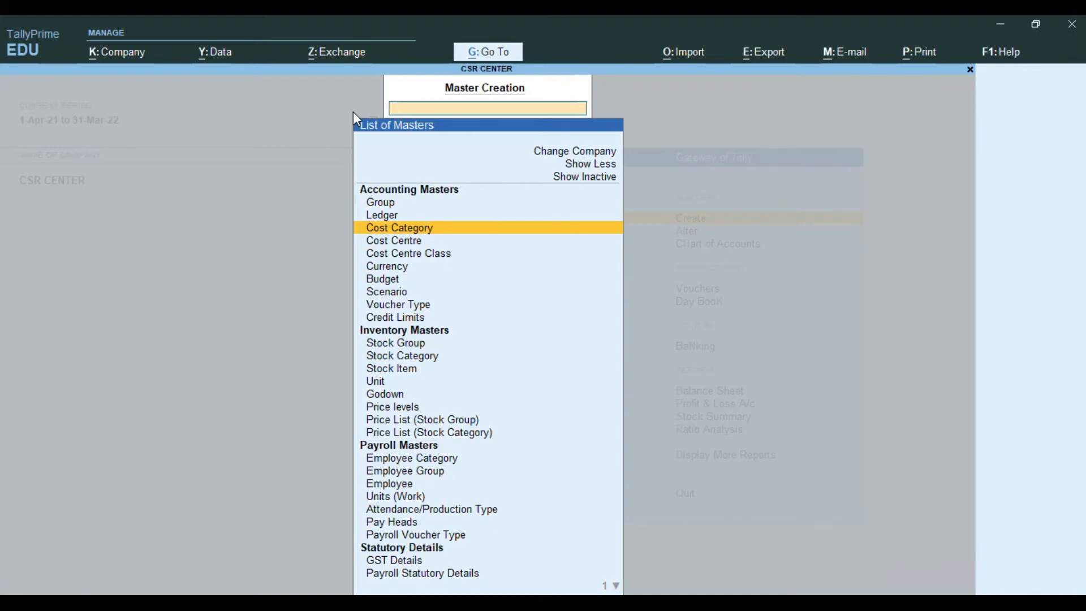
Step: Create a cost centre named Manufacturing in the Department category, under Primary
{"action": "key", "text": "Down"}
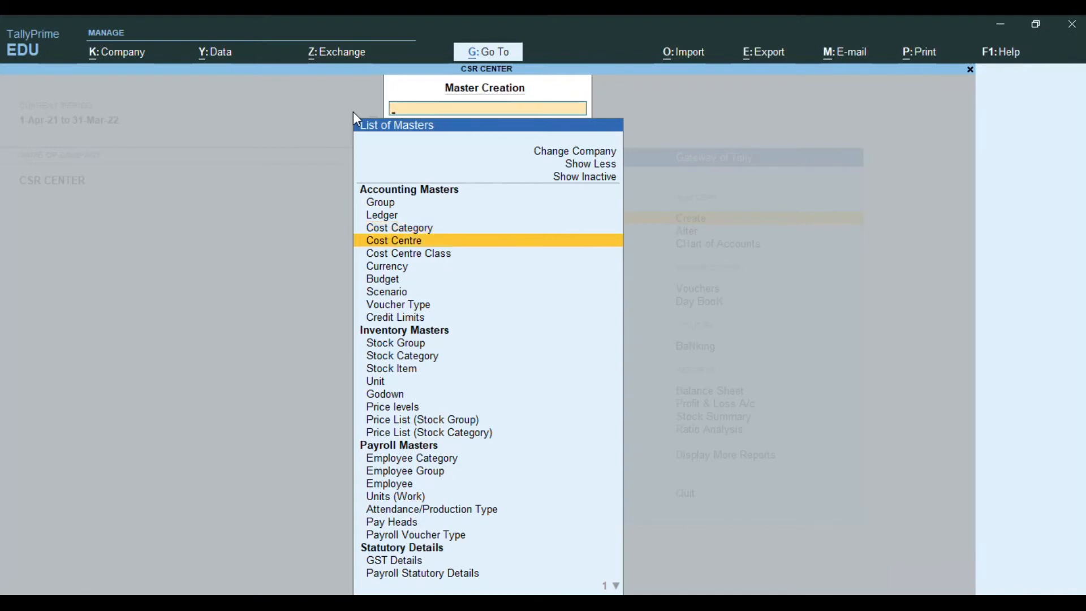
{"action": "key", "text": "Return"}
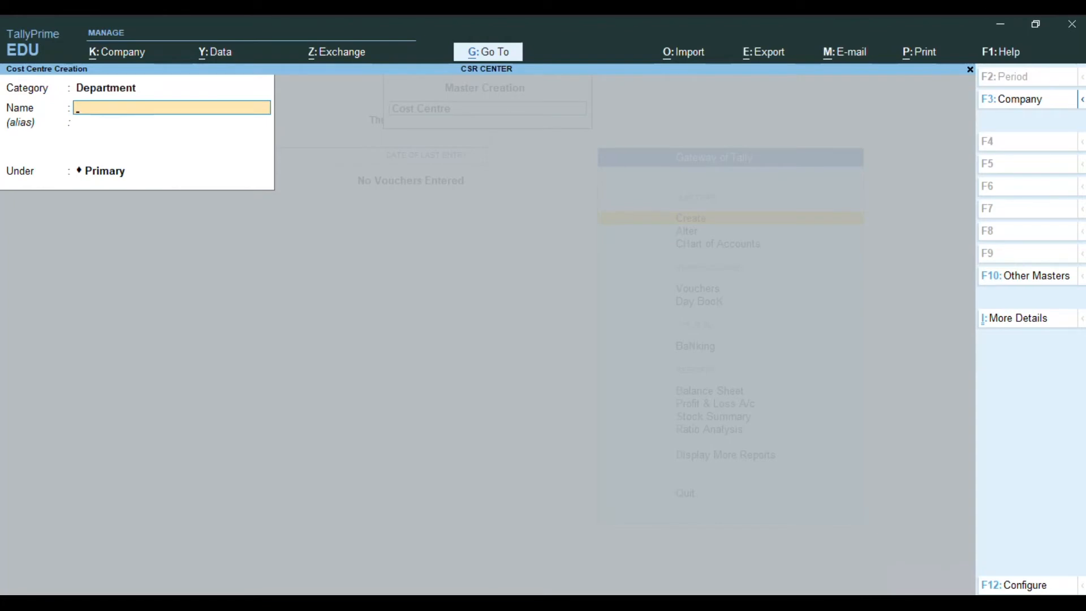
{"action": "type", "text": "Manufacturing"}
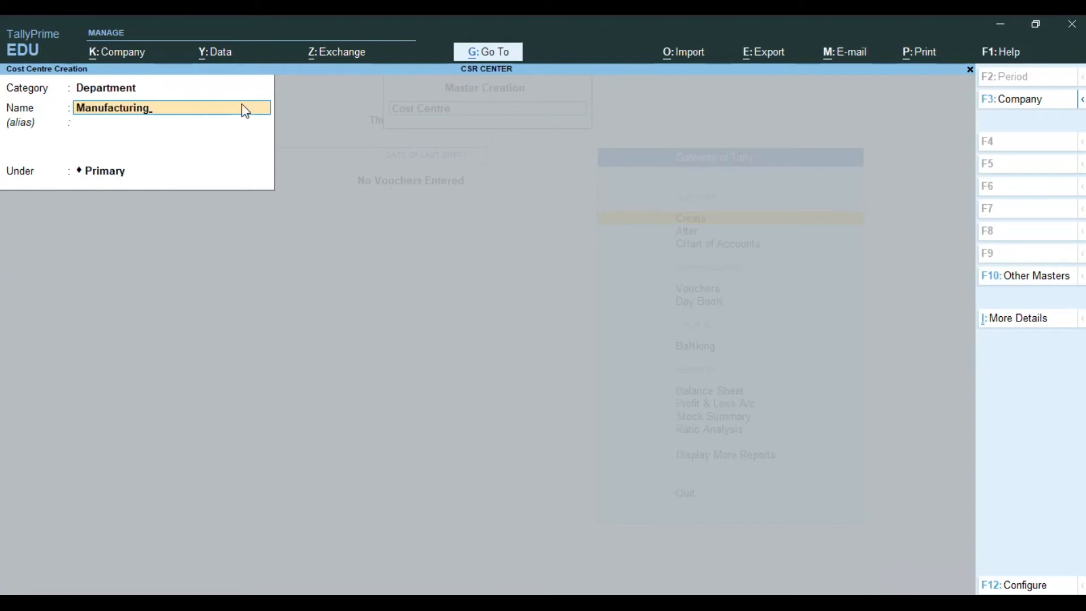
{"action": "key", "text": "Return"}
{"action": "key", "text": "Return"}
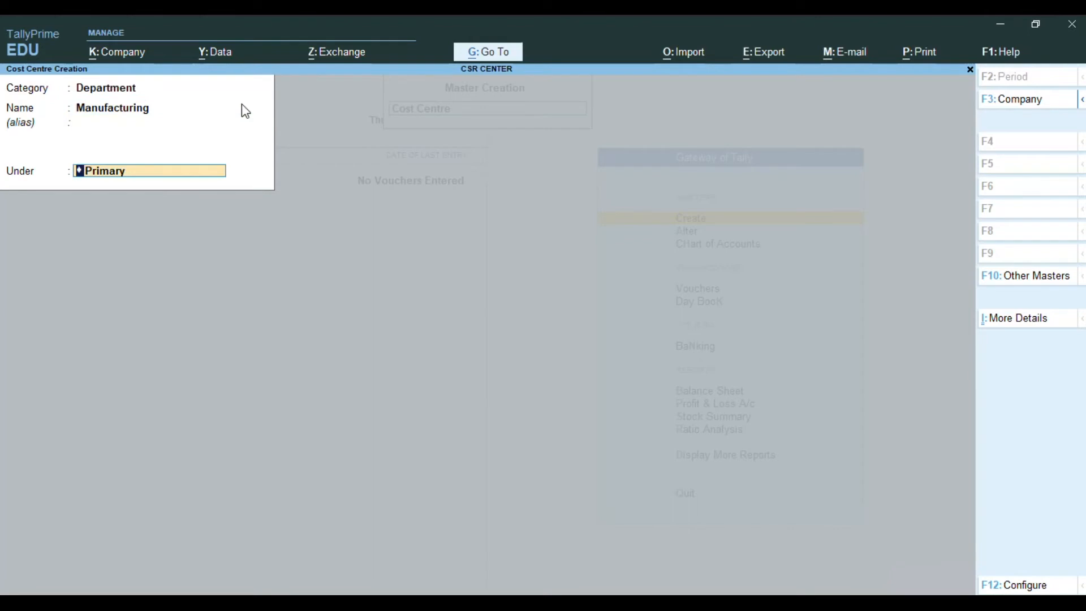
{"action": "key", "text": "Return"}
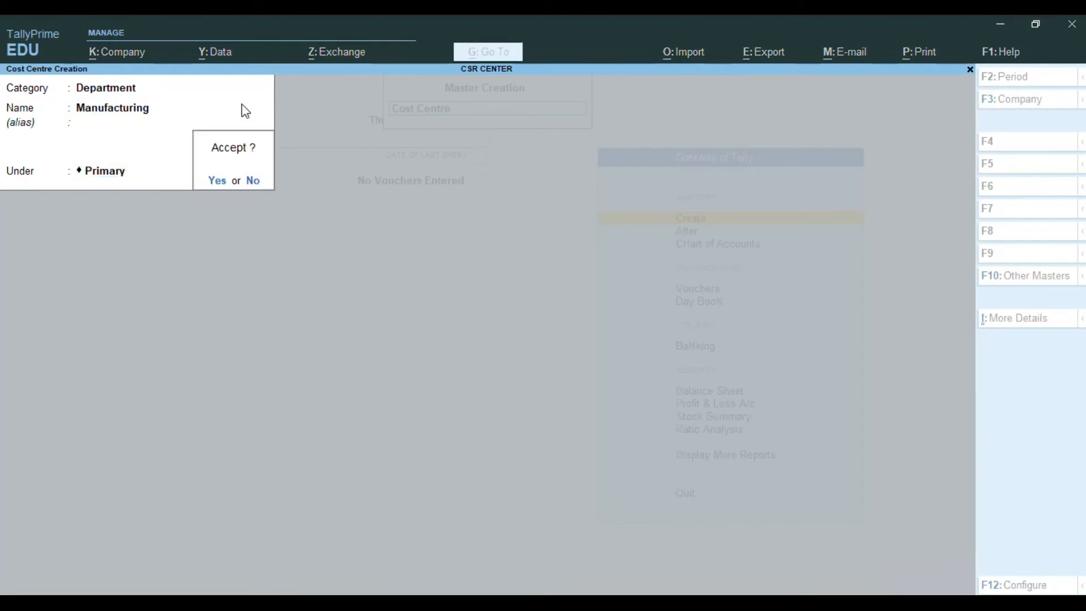
{"action": "key", "text": "Return"}
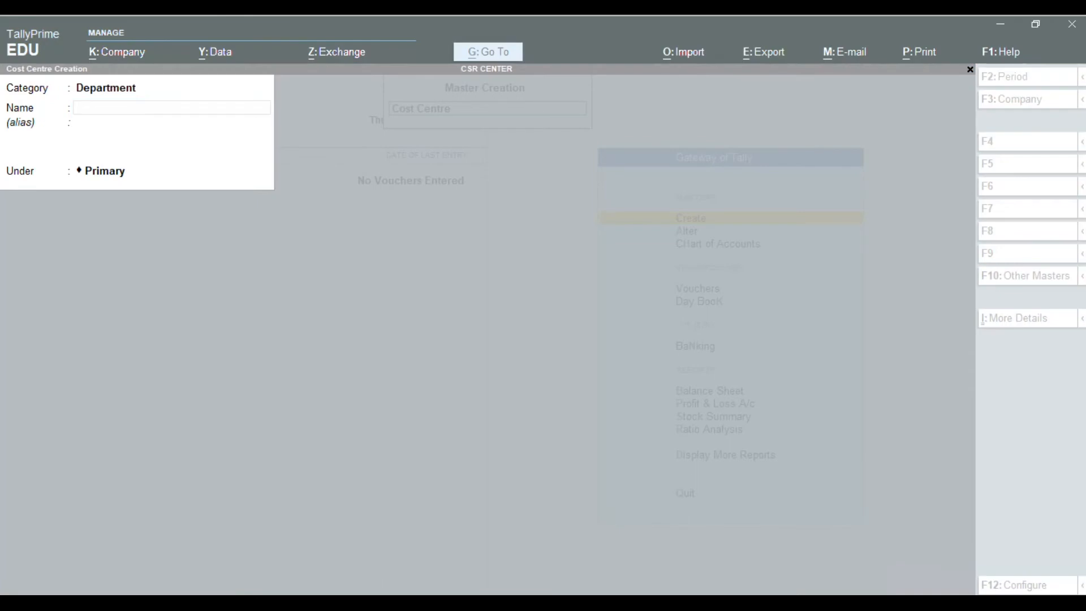
Step: Create a cost centre named Production in the Department category, under Primary
{"action": "type", "text": "Production"}
{"action": "key", "text": "Return"}
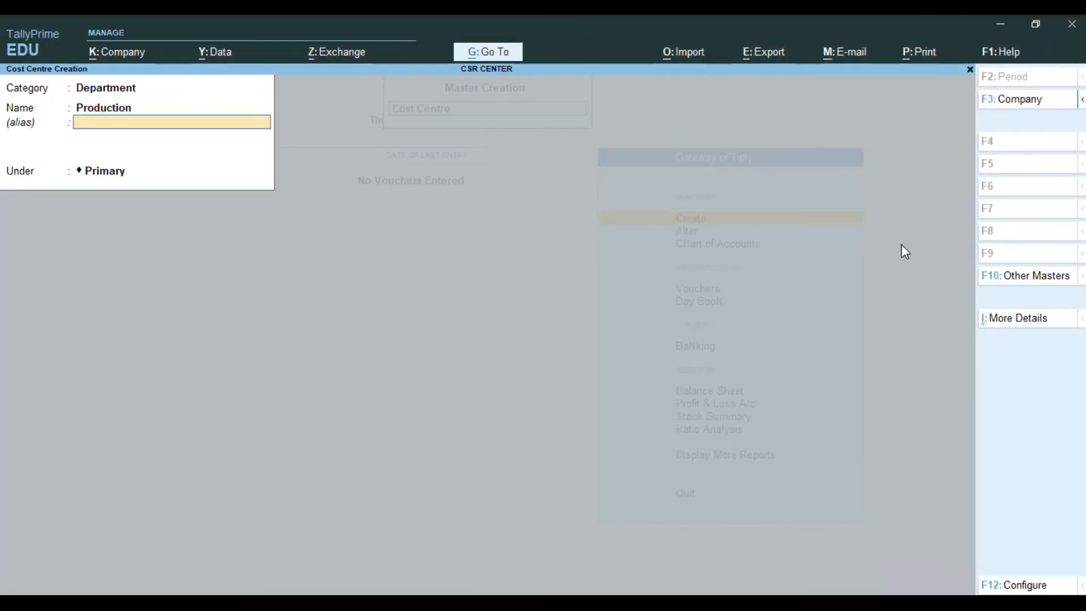
{"action": "key", "text": "Return"}
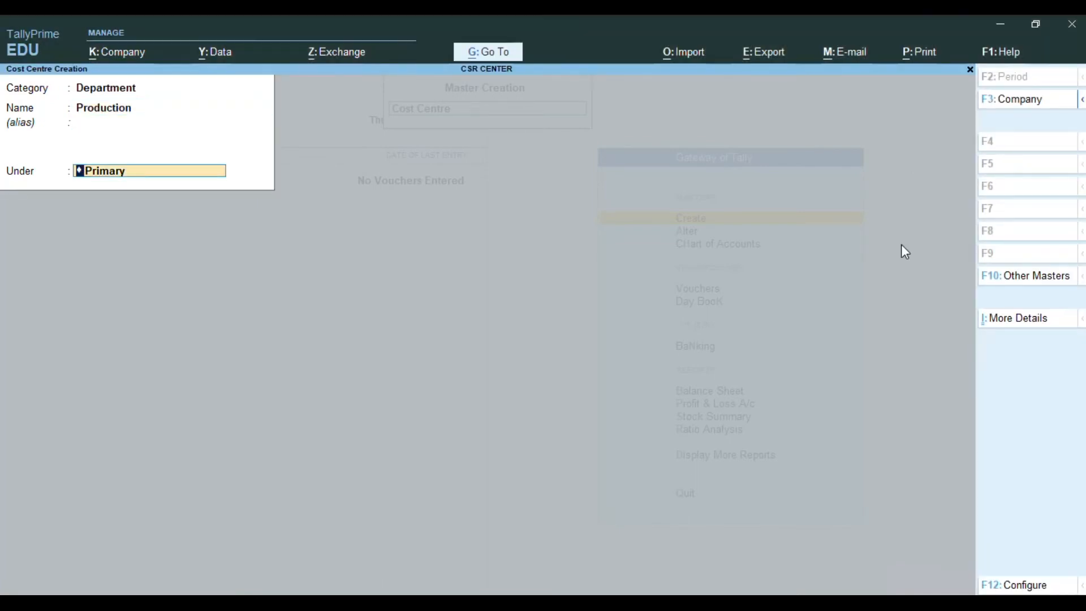
{"action": "key", "text": "Return"}
{"action": "key", "text": "Return"}
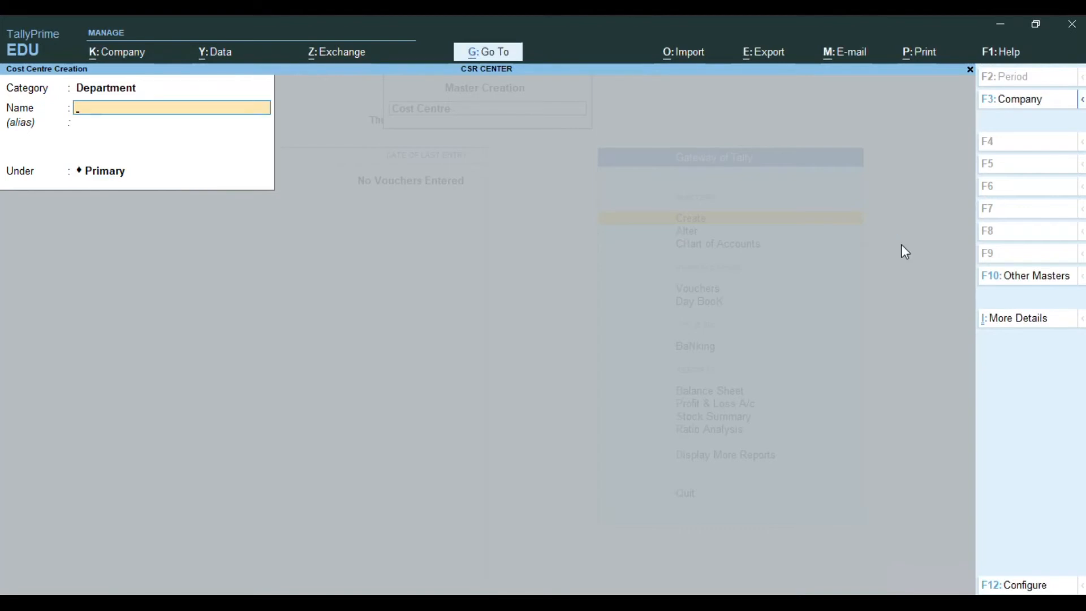
Step: Create a cost centre named Packing in the Department category, under Primary
{"action": "type", "text": "Packing"}
{"action": "key", "text": "Return"}
{"action": "key", "text": "Return"}
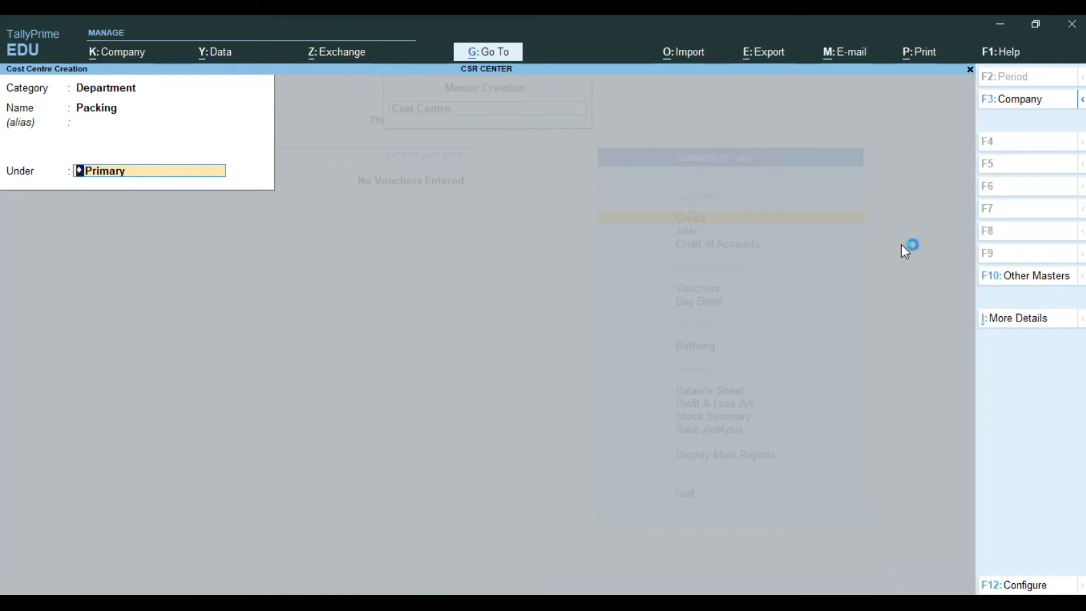
{"action": "key", "text": "Return"}
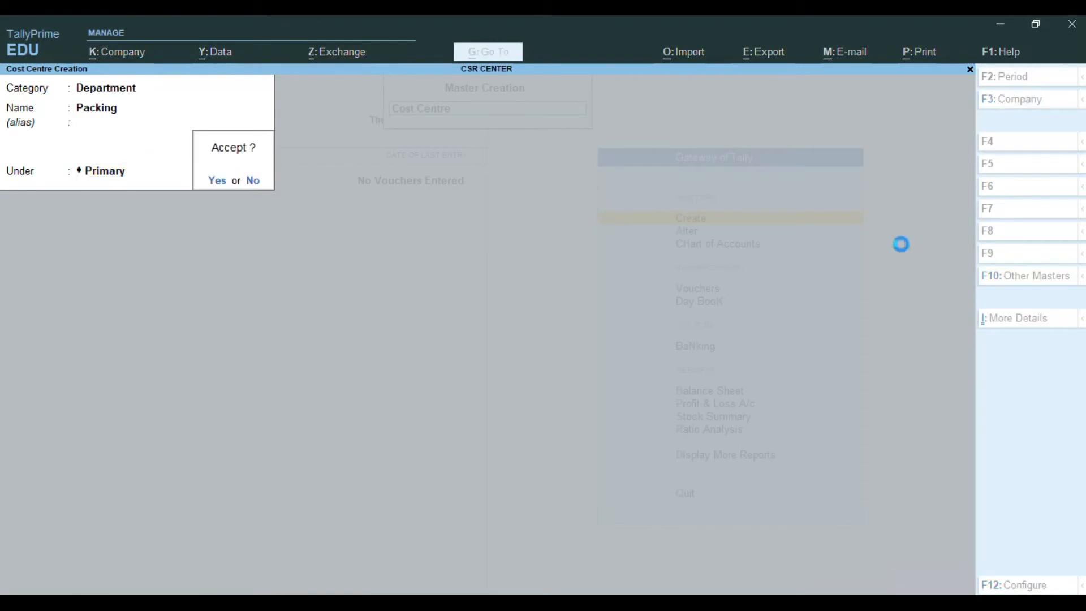
{"action": "key", "text": "Return"}
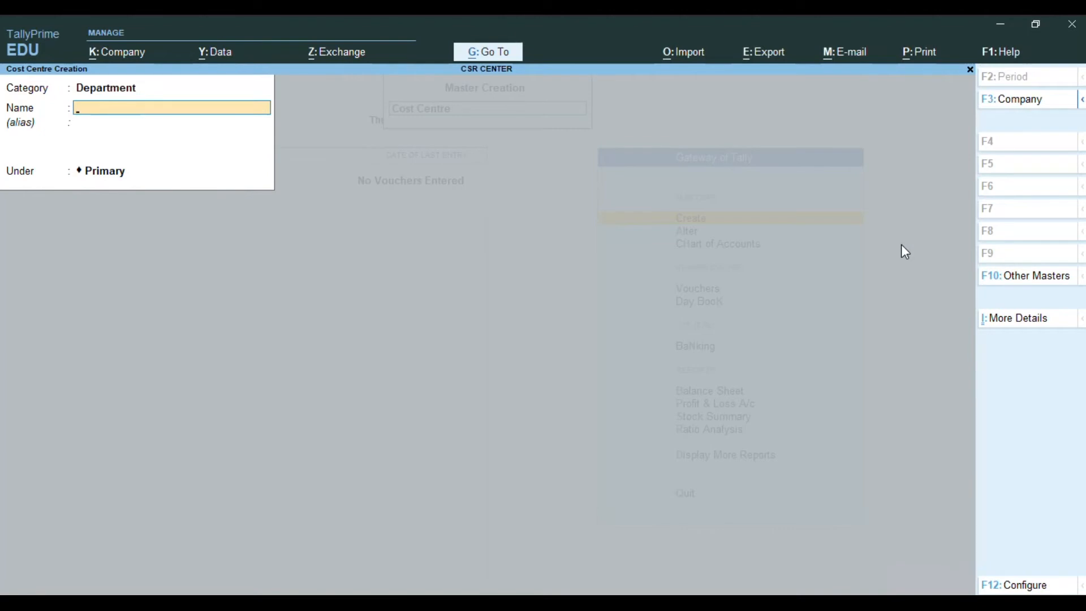
Step: Create a cost centre named Sales in the Department category, under Primary, and leave cost centre creation
{"action": "type", "text": "Sales"}
{"action": "key", "text": "Return"}
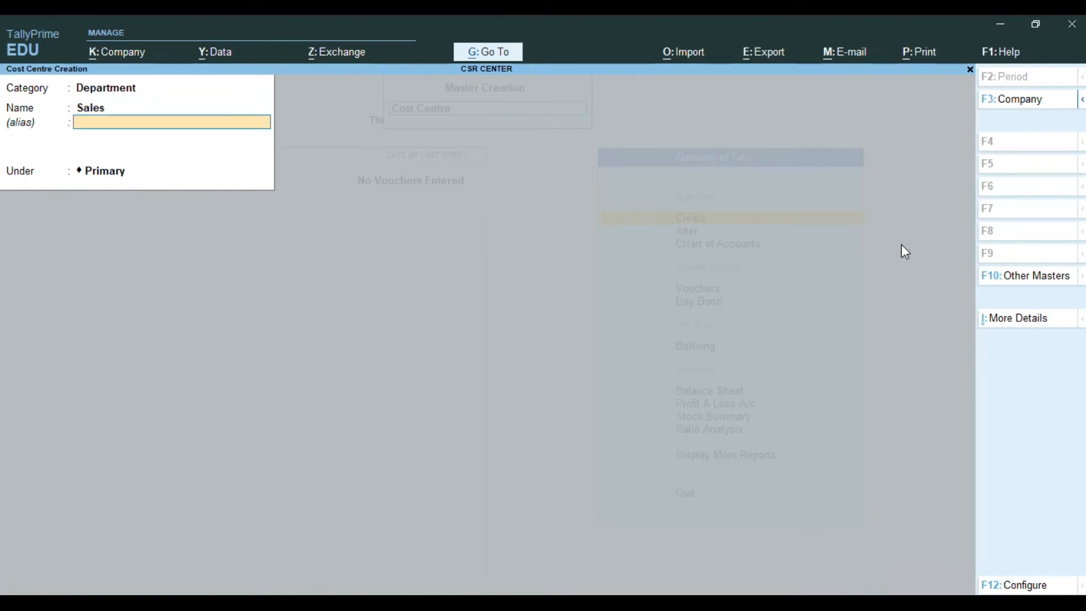
{"action": "key", "text": "Return"}
{"action": "key", "text": "Return"}
{"action": "key", "text": "Return"}
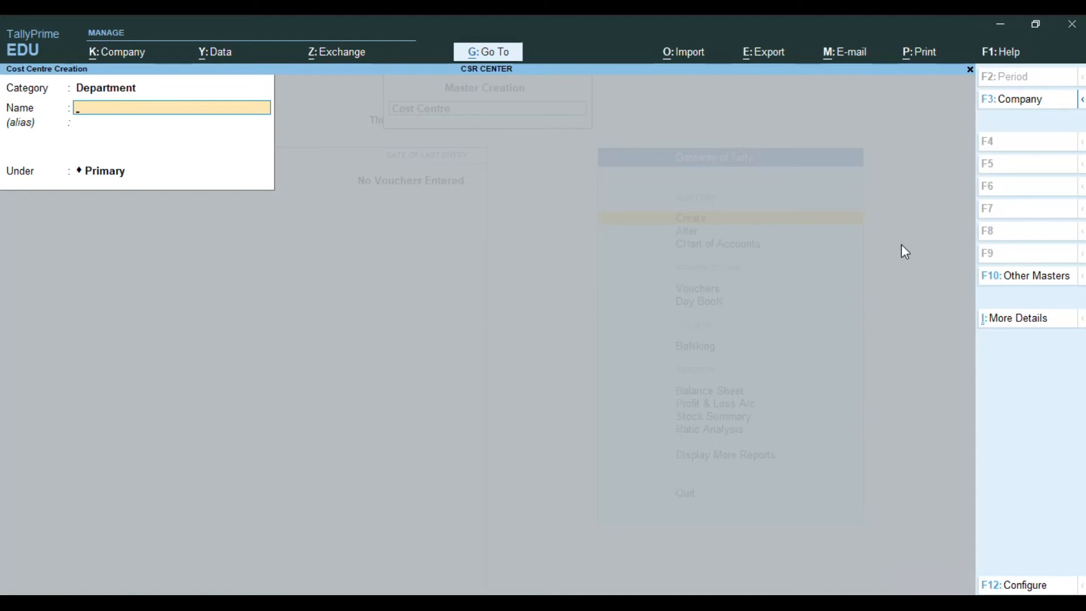
{"action": "key", "text": "Escape"}
{"action": "key", "text": "Return"}
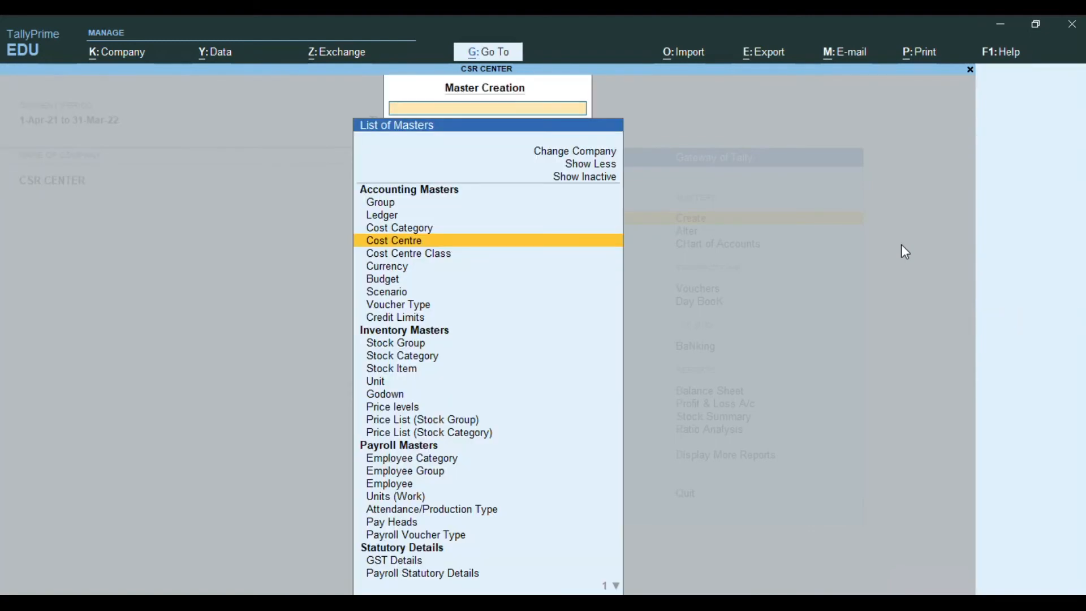
Step: Add a cost centre class named Payment and choose Department as the cost category in its auto cost definition
{"action": "key", "text": "Down"}
{"action": "key", "text": "Return"}
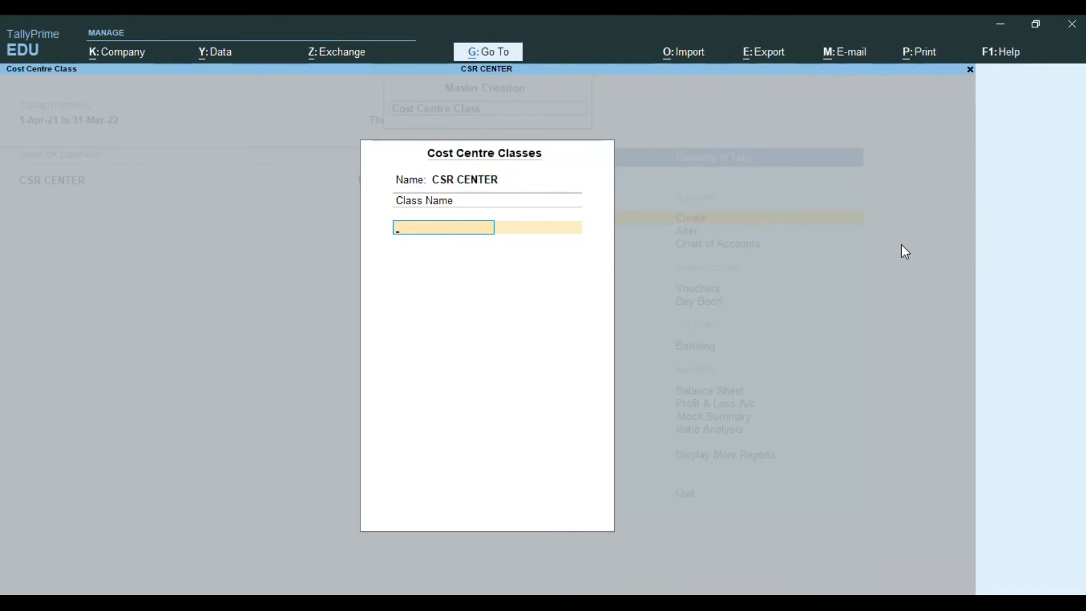
{"action": "type", "text": "Payment"}
{"action": "key", "text": "Return"}
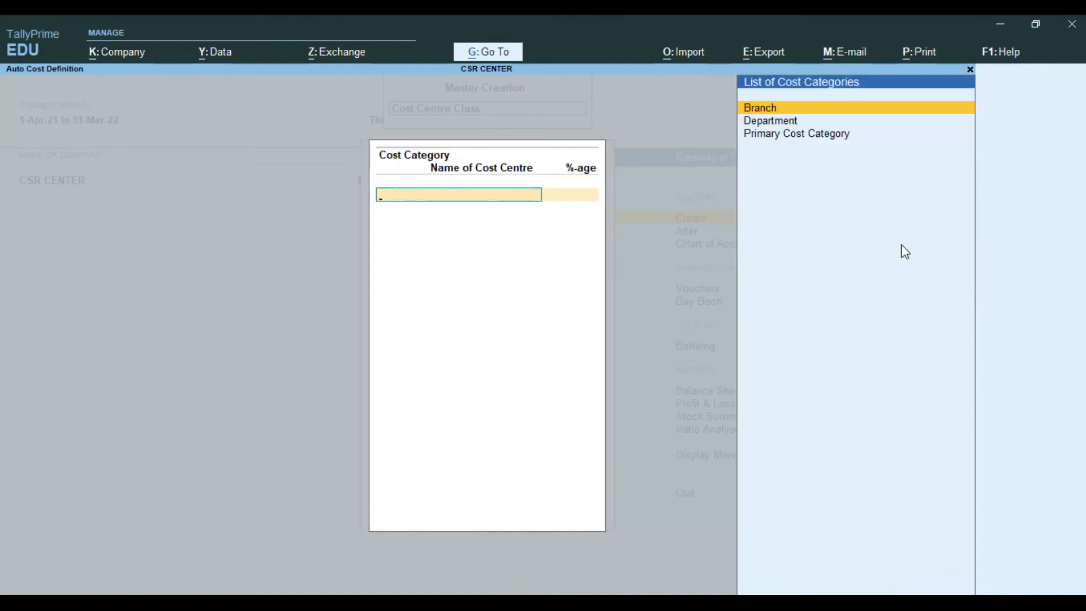
{"action": "key", "text": "Down"}
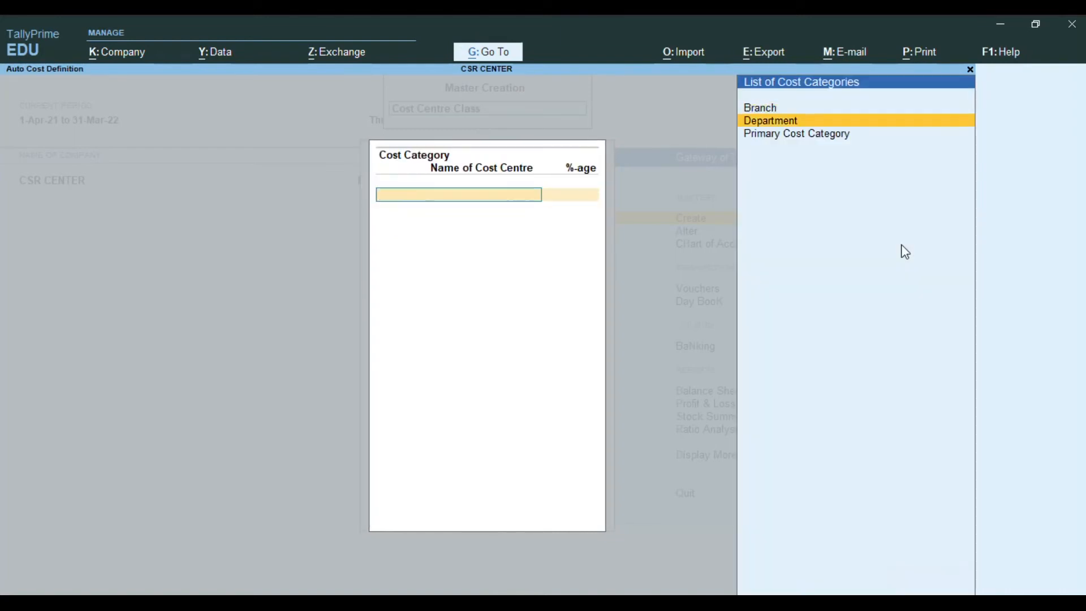
{"action": "key", "text": "Return"}
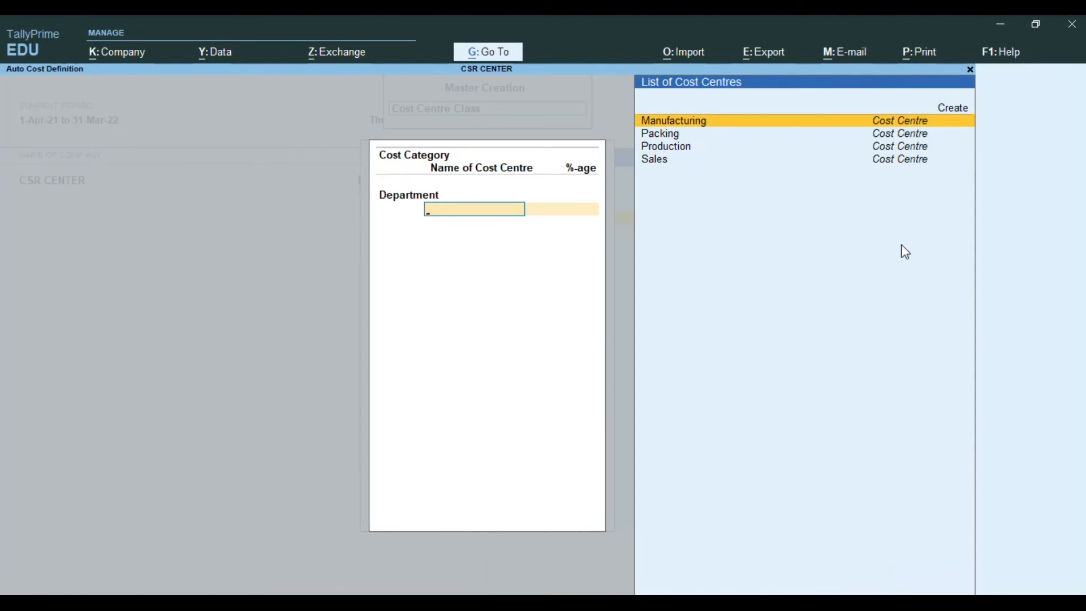
Step: Allocate 50% to the Manufacturing cost centre and 10% to Packing in the Payment class
{"action": "key", "text": "Return"}
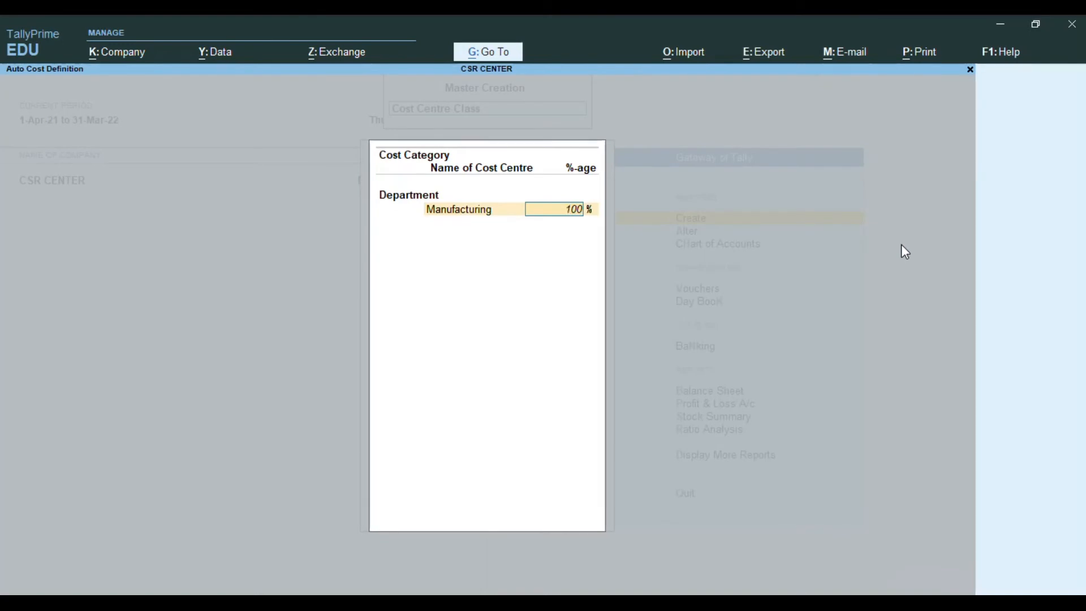
{"action": "type", "text": "50"}
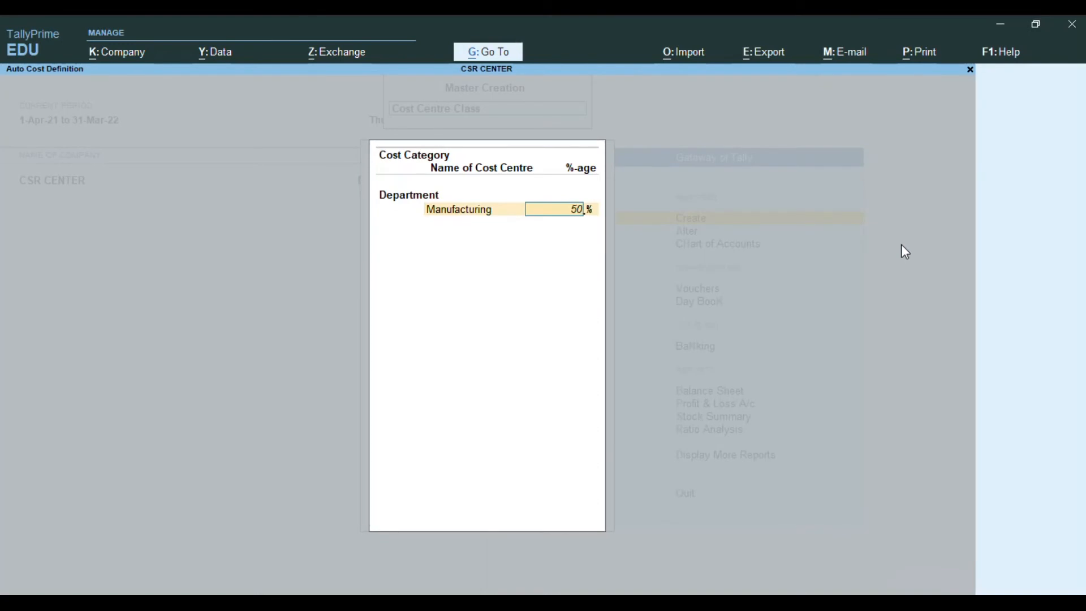
{"action": "key", "text": "Return"}
{"action": "key", "text": "Return"}
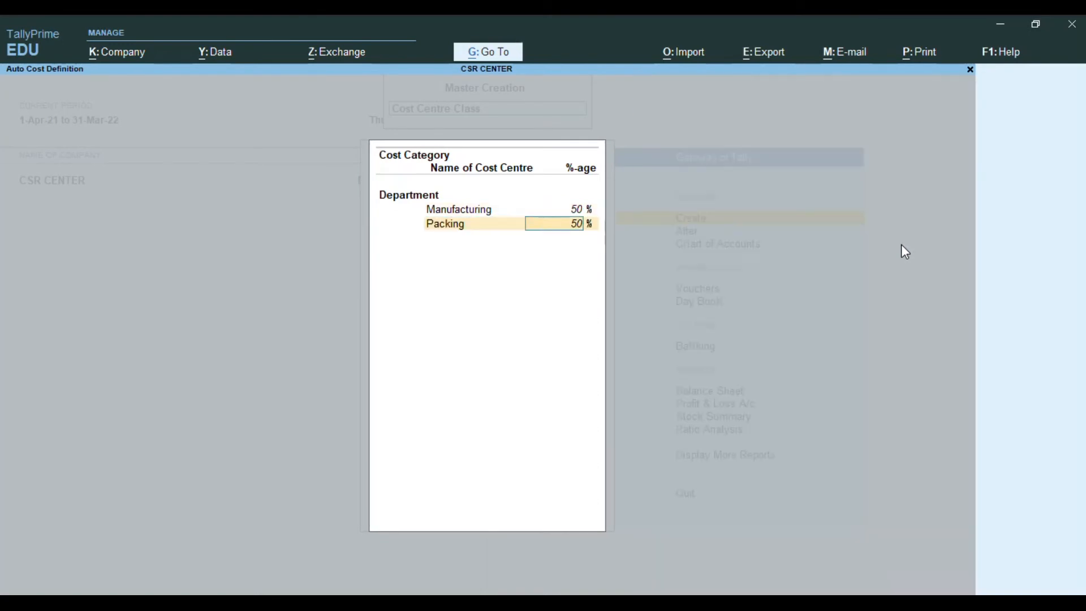
{"action": "type", "text": "10"}
{"action": "key", "text": "Return"}
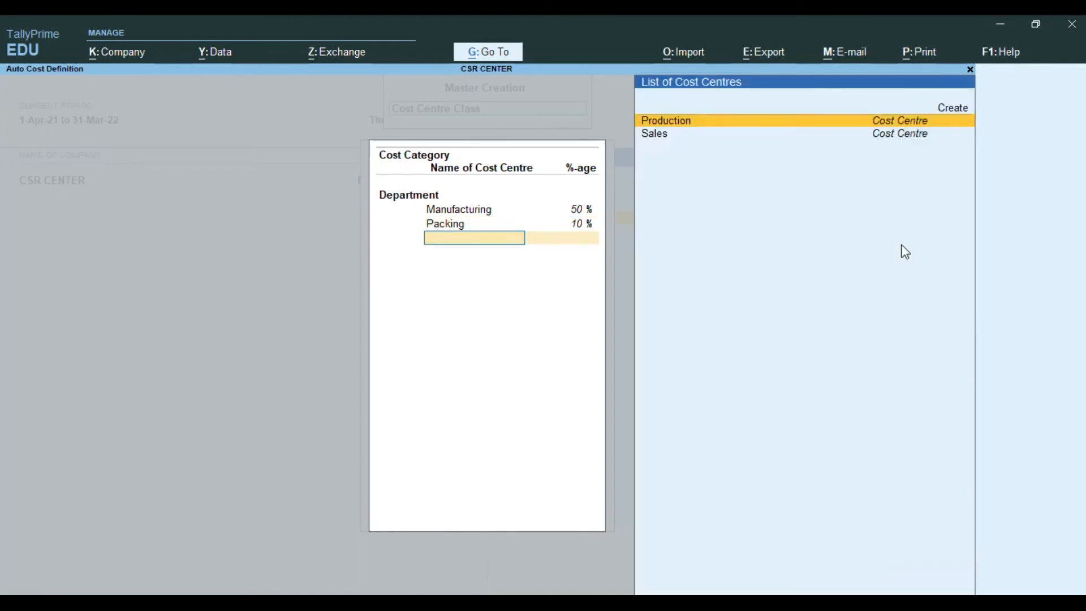
Step: Allocate 30% to the Production cost centre and 10% to Sales in the Payment class, and save the class
{"action": "key", "text": "Return"}
{"action": "type", "text": "30"}
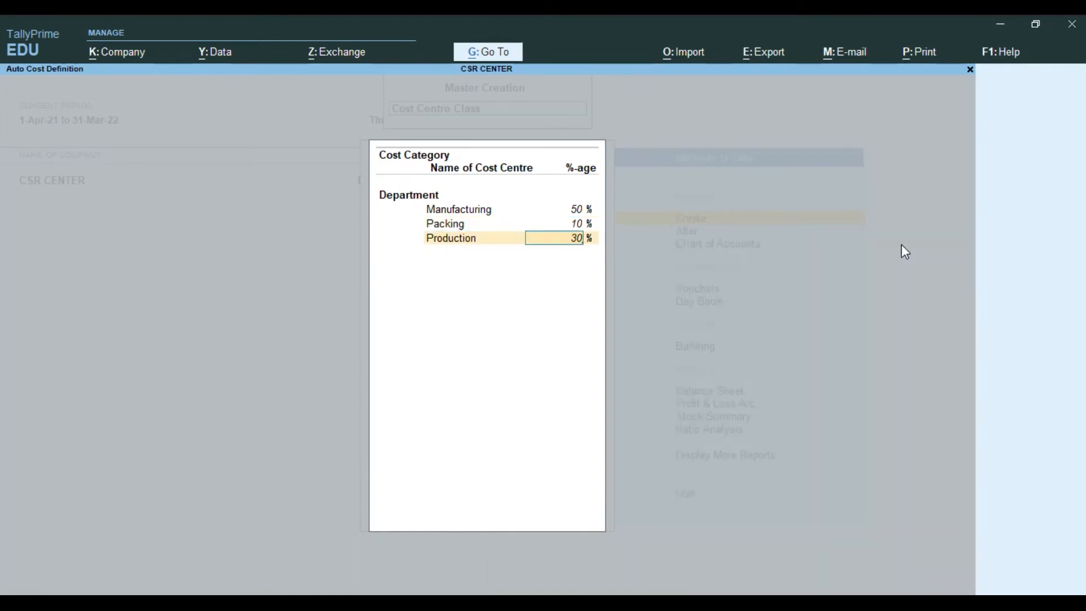
{"action": "key", "text": "Return"}
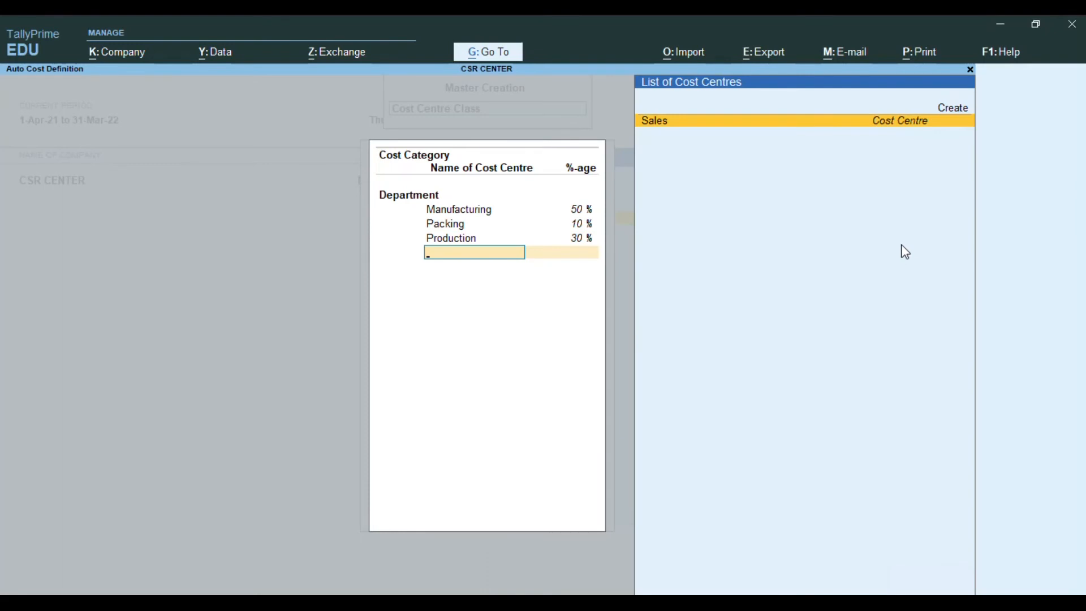
{"action": "key", "text": "Return"}
{"action": "key", "text": "Return"}
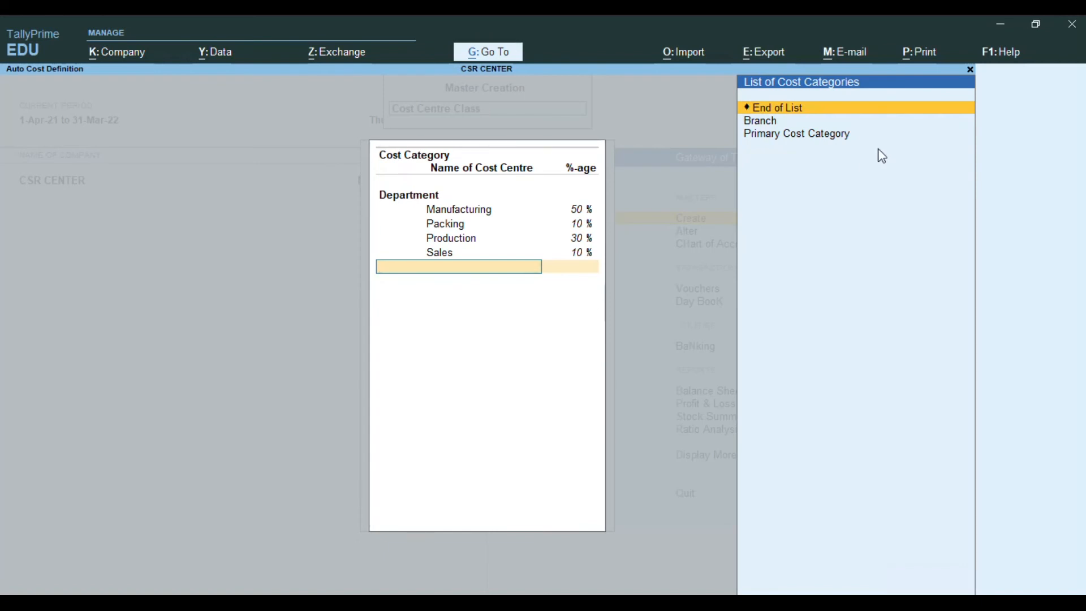
{"action": "key", "text": "Return"}
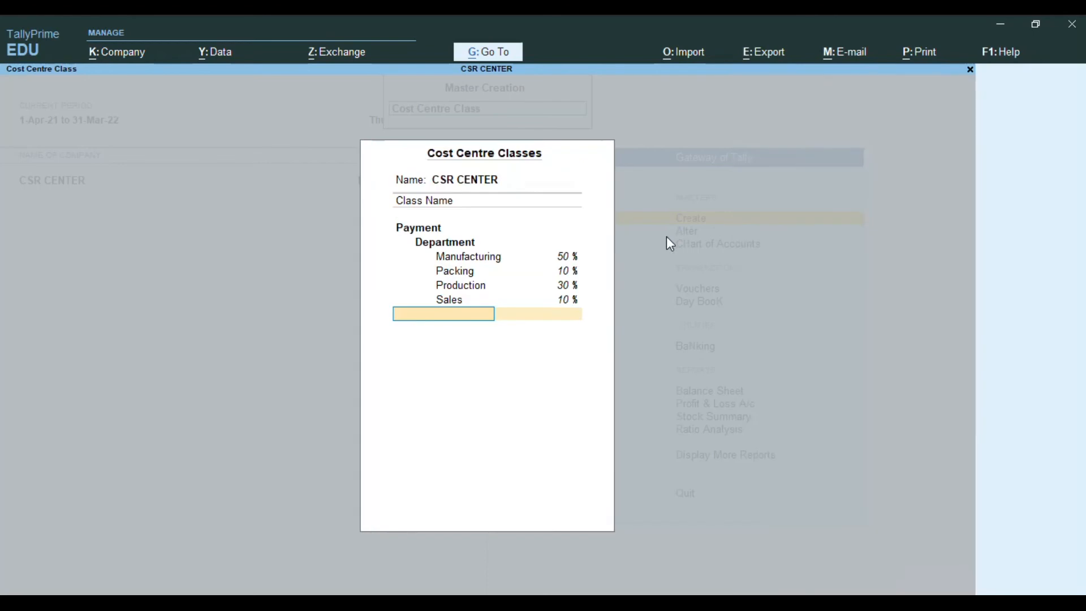
{"action": "key", "text": "Return"}
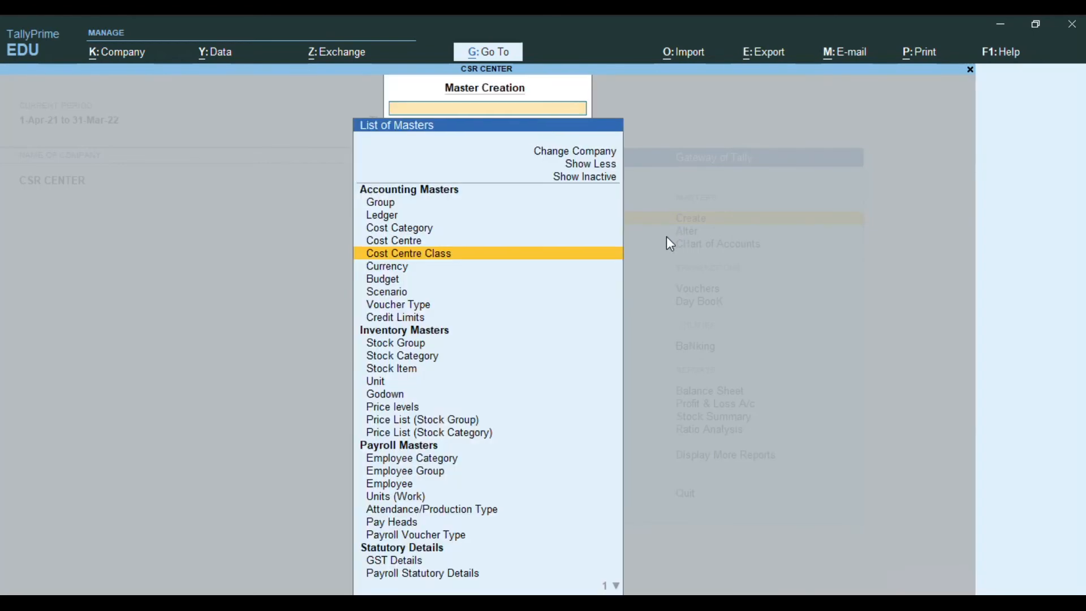
Step: Create a cost centre named Bangalore in the Branch category, under Primary
{"action": "key", "text": "Up"}
{"action": "key", "text": "Return"}
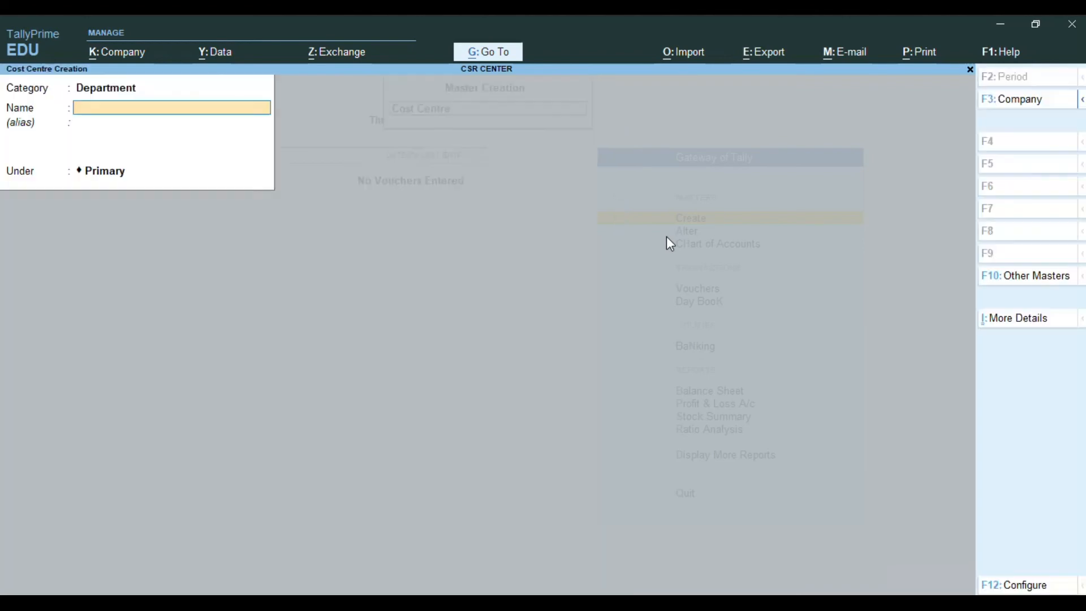
{"action": "key", "text": "BackSpace"}
{"action": "key", "text": "Return"}
{"action": "key", "text": "BackSpace"}
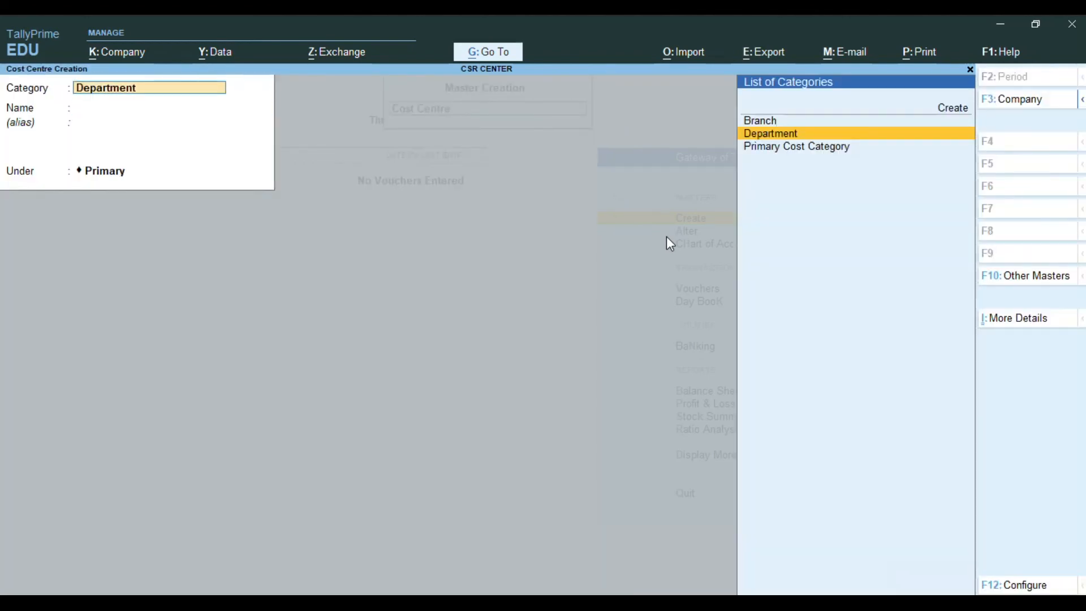
{"action": "key", "text": "Up"}
{"action": "key", "text": "Return"}
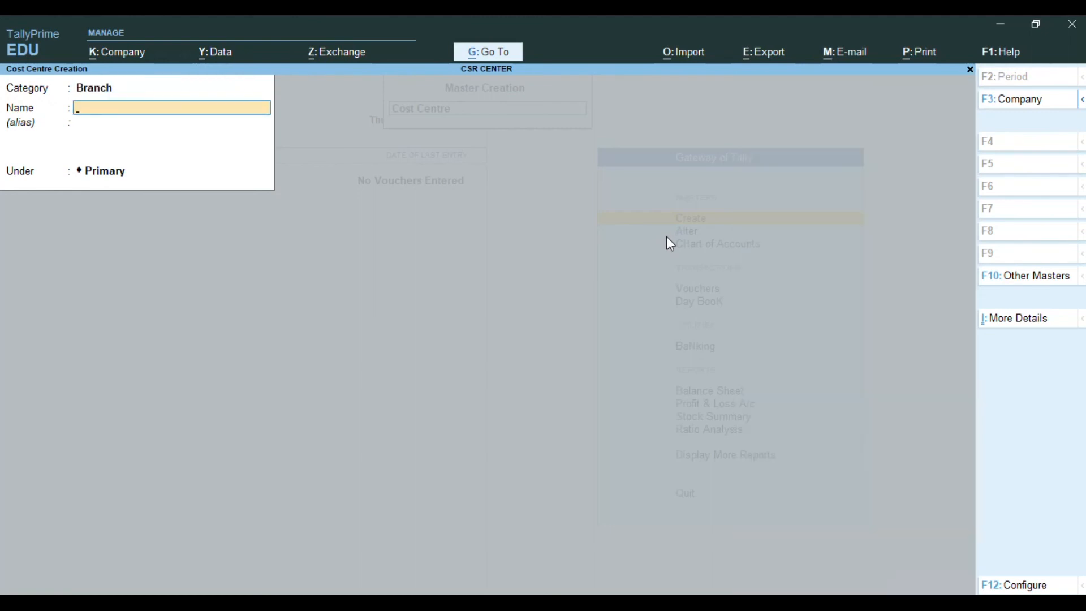
{"action": "type", "text": "Bangalore"}
{"action": "key", "text": "Return"}
{"action": "key", "text": "Return"}
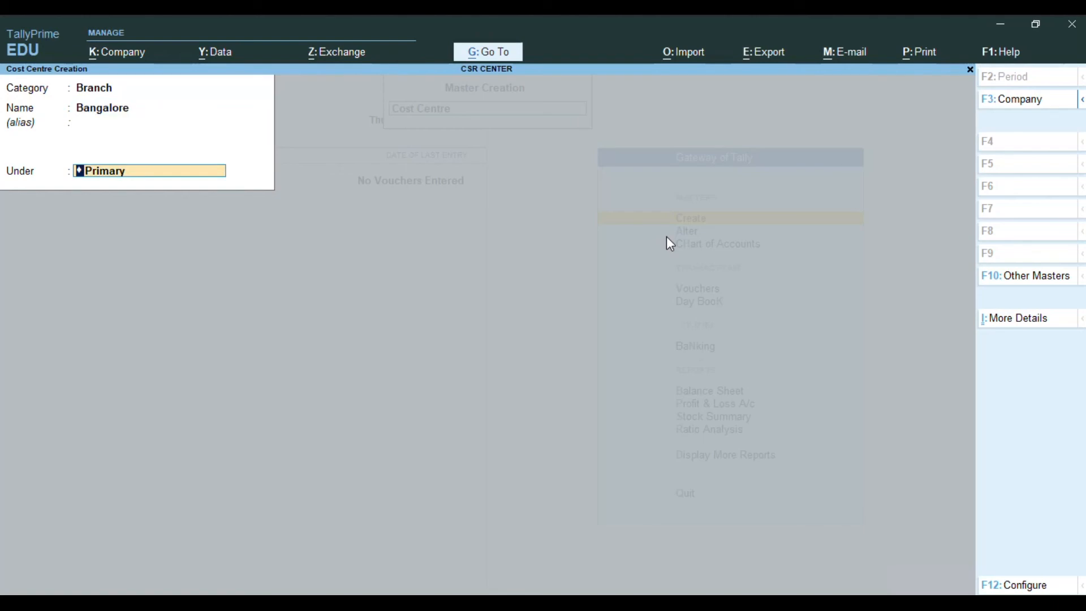
{"action": "key", "text": "Return"}
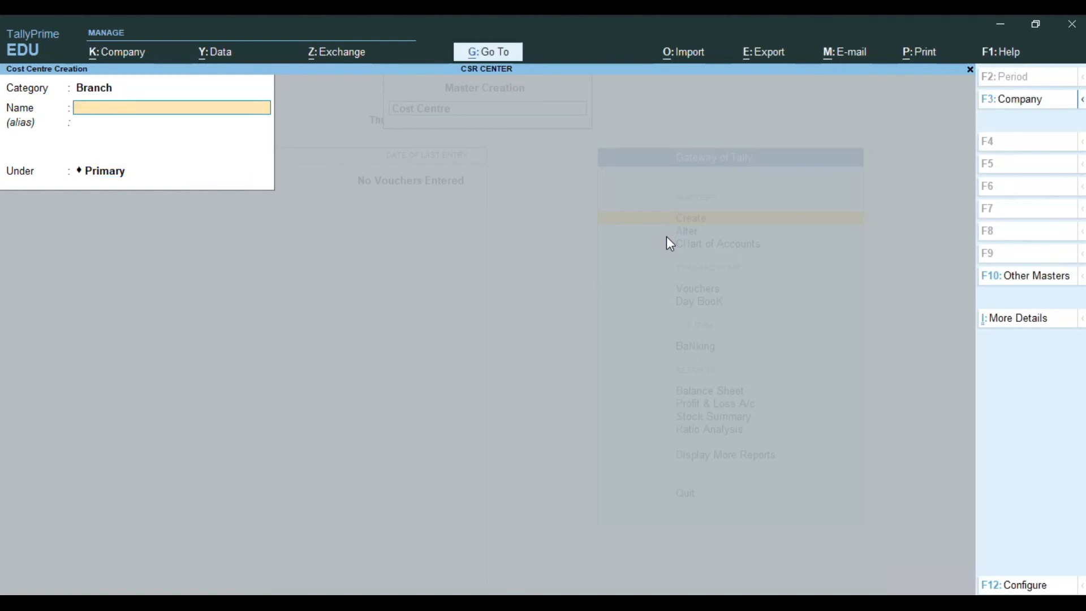
Step: Create a cost centre named Mangalore in the Branch category, under Primary, and leave cost centre creation
{"action": "type", "text": "Mangalore"}
{"action": "key", "text": "Return"}
{"action": "key", "text": "Return"}
{"action": "key", "text": "Return"}
{"action": "key", "text": "Return"}
{"action": "key", "text": "Escape"}
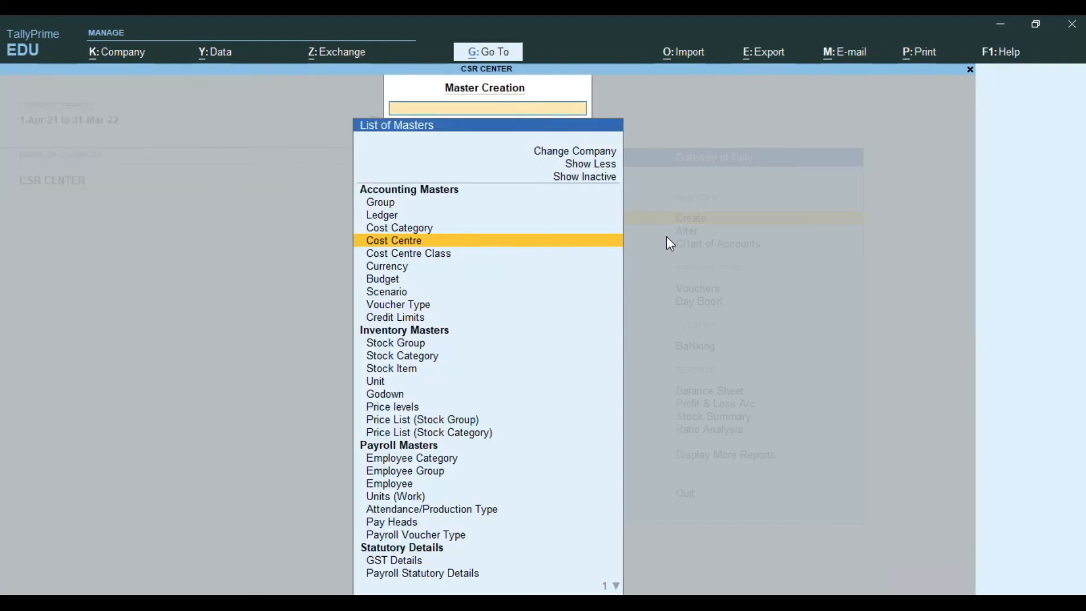
Step: Rename the Payment cost centre class to Branch and change its cost category to Branch
{"action": "key", "text": "Down"}
{"action": "key", "text": "Return"}
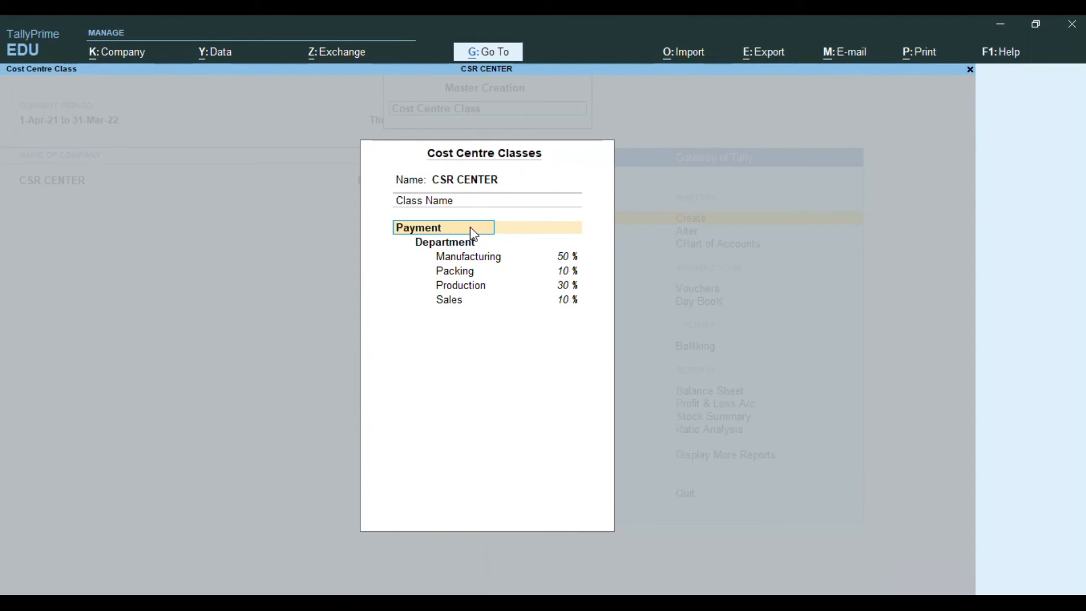
{"action": "type", "text": "Nt"}
{"action": "type", "text": "Branch"}
{"action": "key", "text": "Return"}
{"action": "key", "text": "Up"}
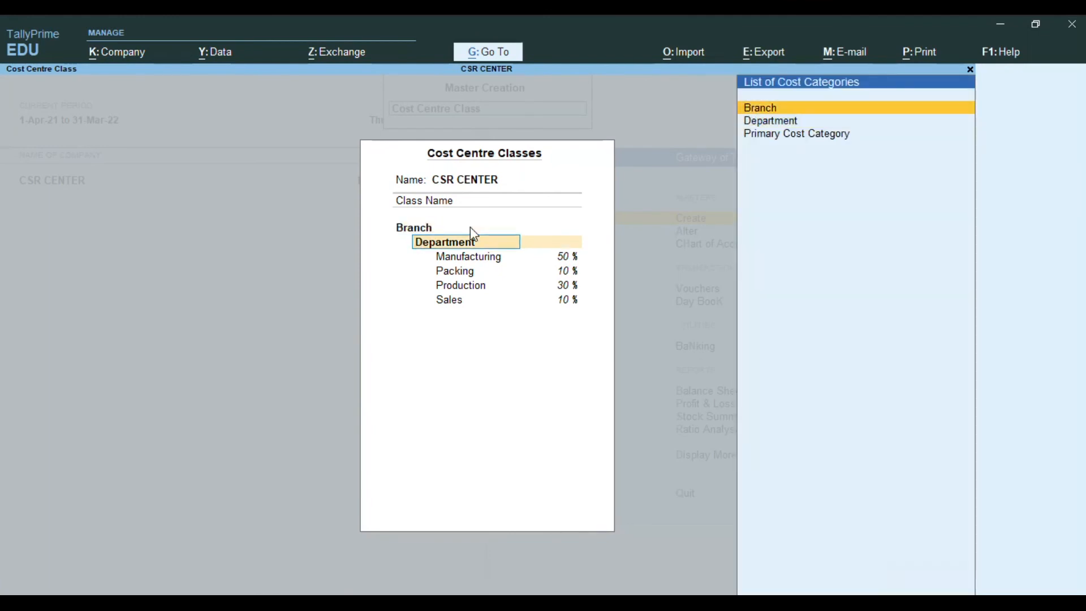
{"action": "key", "text": "Return"}
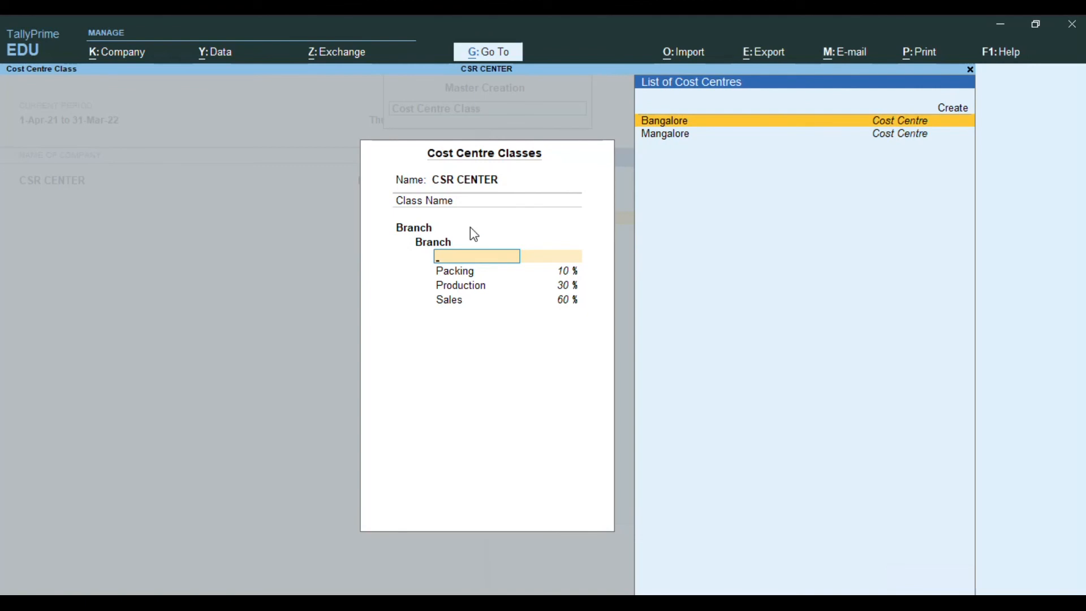
Step: Allocate 40% to the Bangalore cost centre and 60% to Mangalore in the Branch class, and save the class
{"action": "key", "text": "Return"}
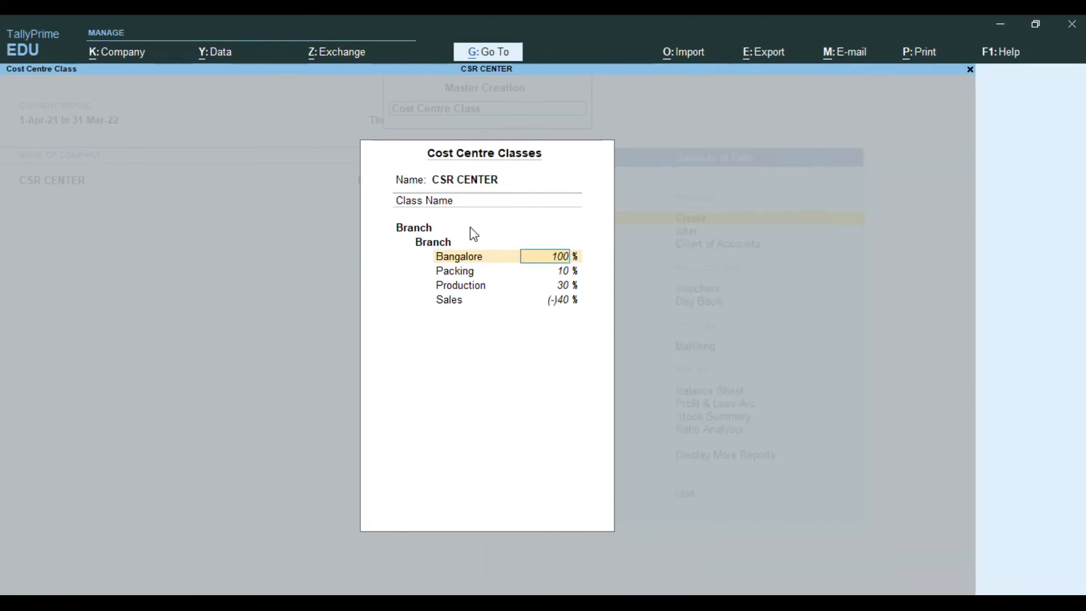
{"action": "type", "text": "40"}
{"action": "key", "text": "Return"}
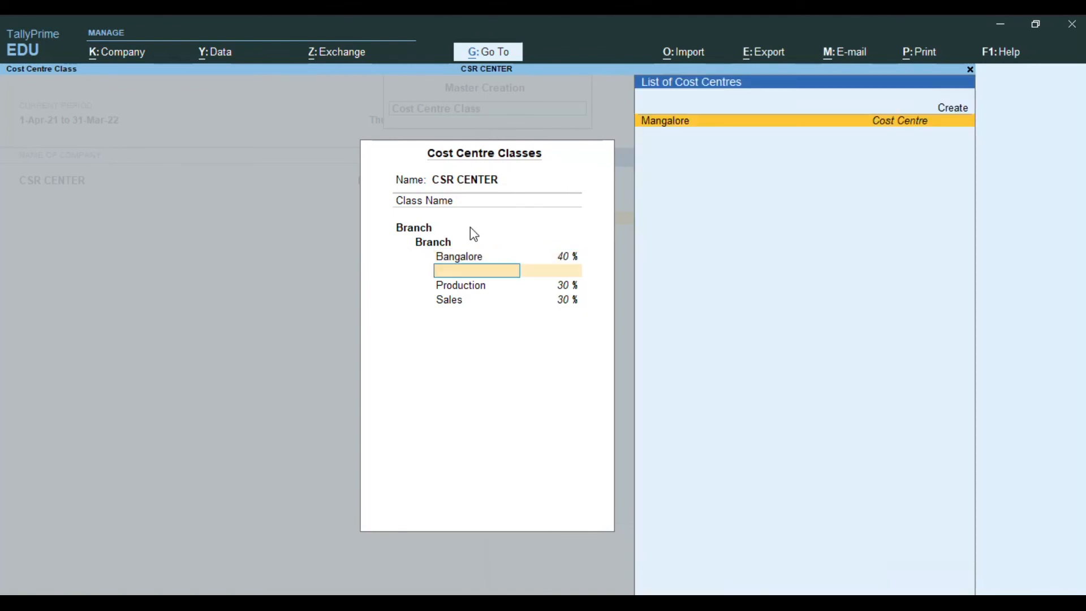
{"action": "key", "text": "Return"}
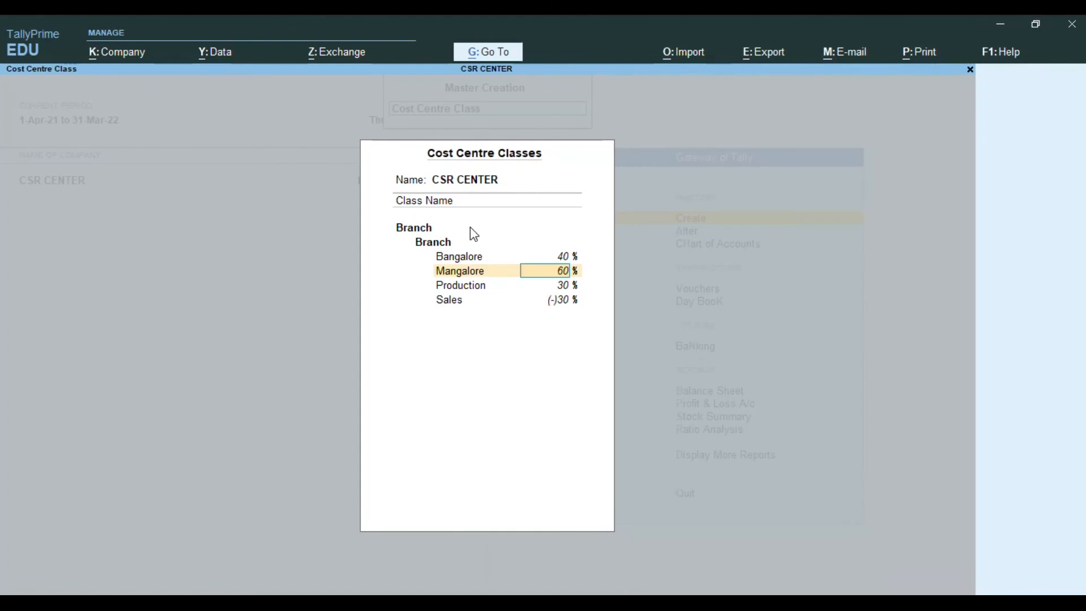
{"action": "key", "text": "Return"}
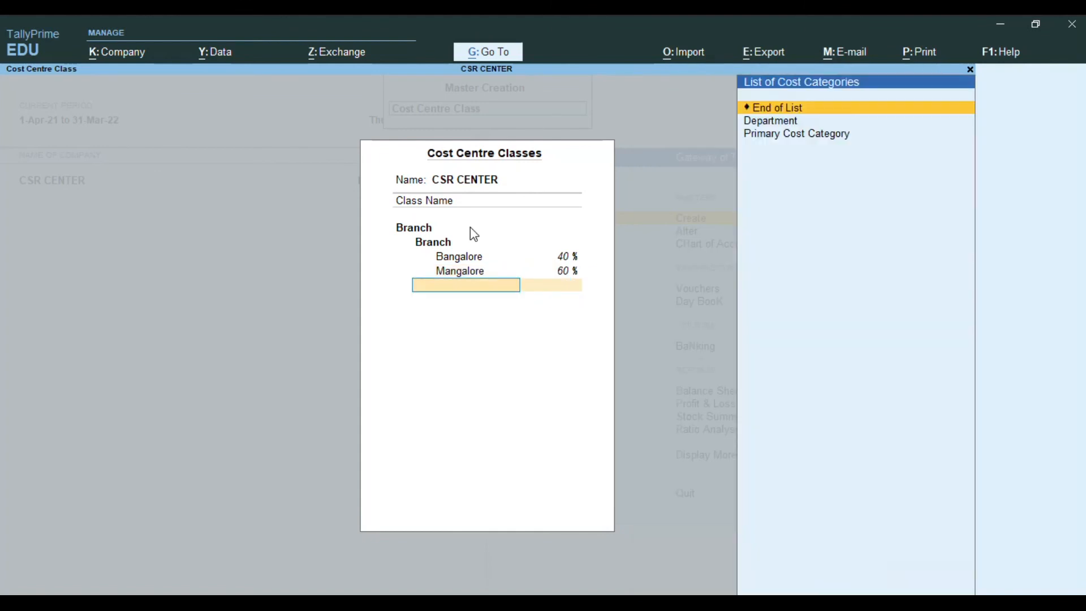
{"action": "key", "text": "Return"}
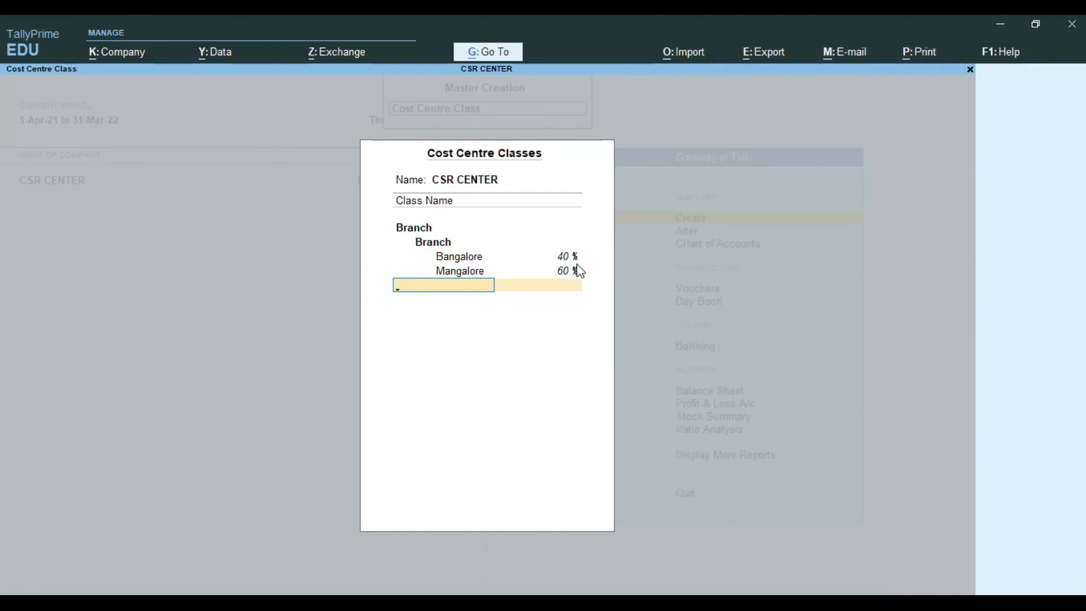
{"action": "key", "text": "Return"}
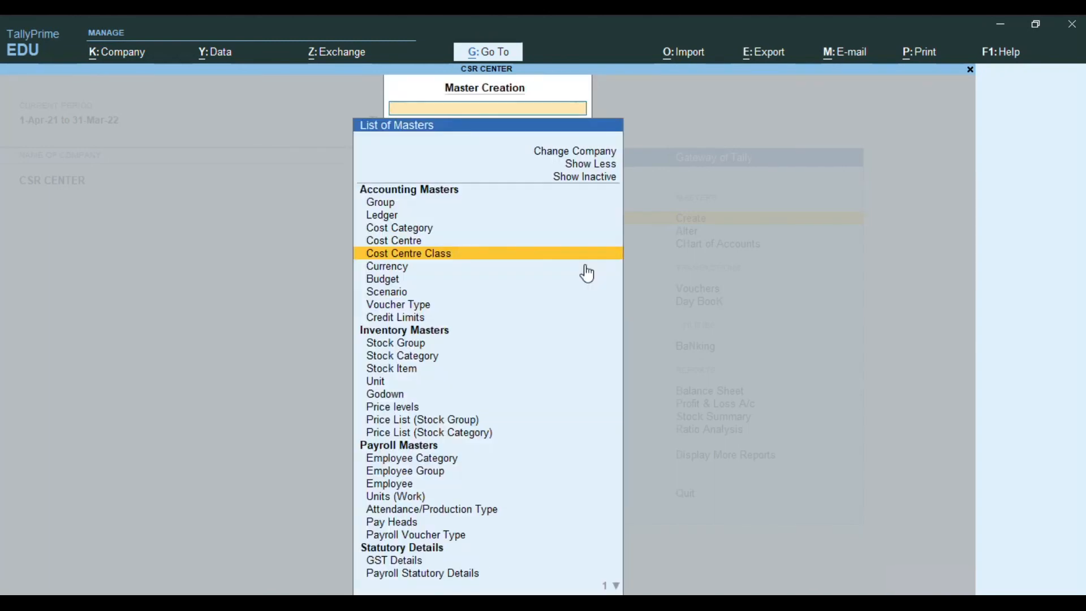